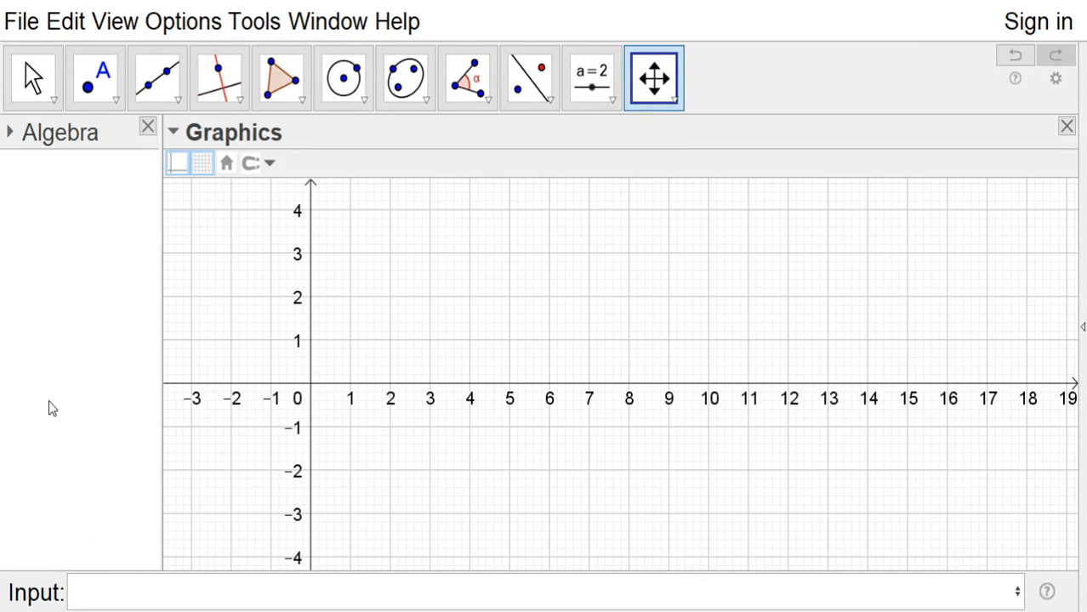
Adjust the size of new points, and undo a trial point placed at about (2.26, 2.3)
left_click(102, 88)
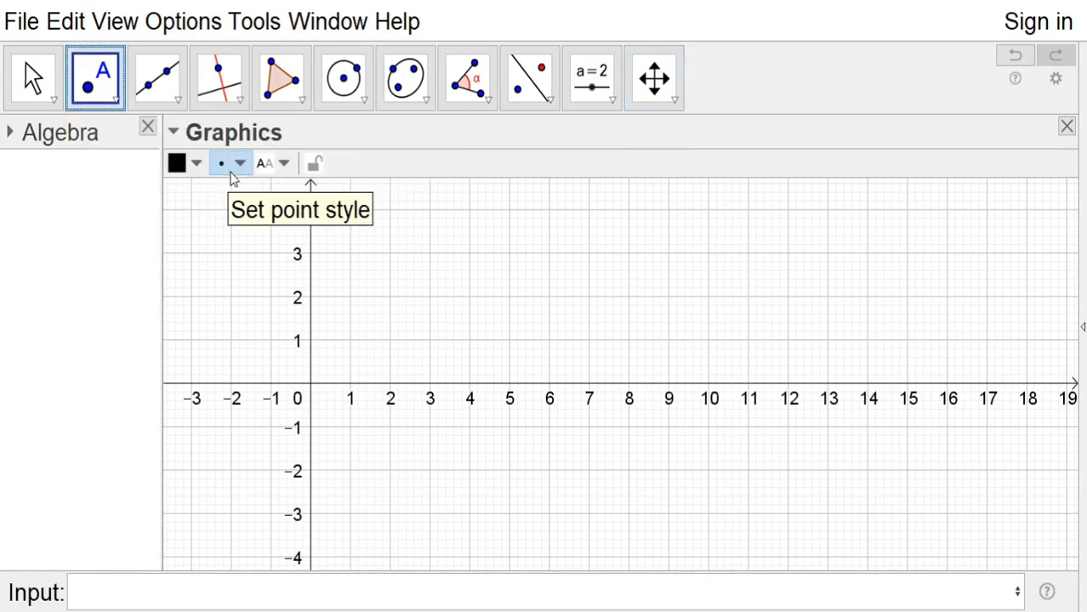
mouse_move(233, 238)
left_mouse_down()
mouse_move(334, 243)
mouse_move(235, 245)
left_mouse_up()
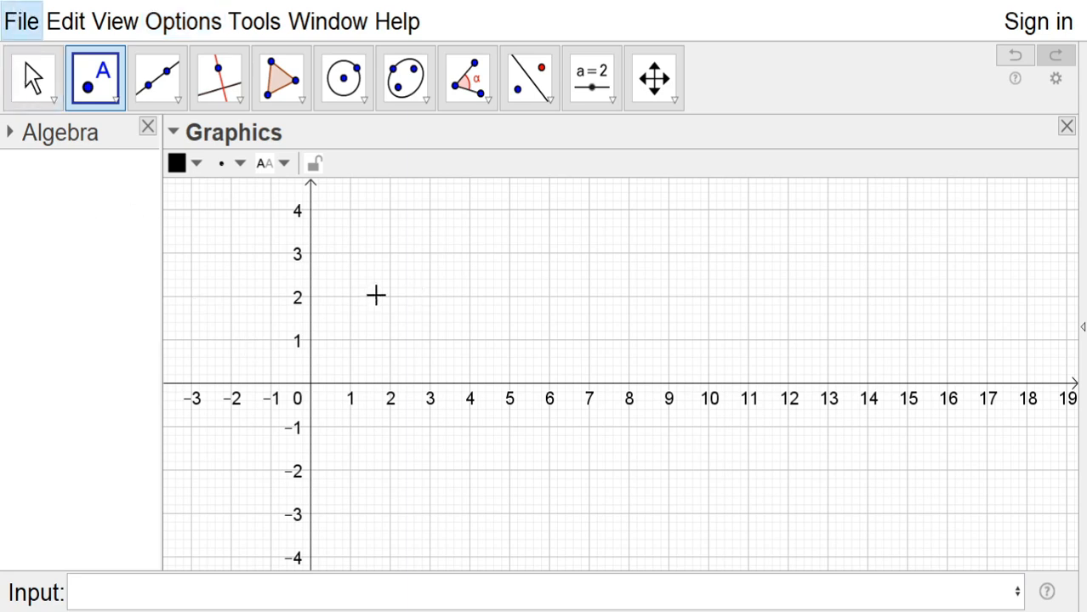
left_click(400, 279)
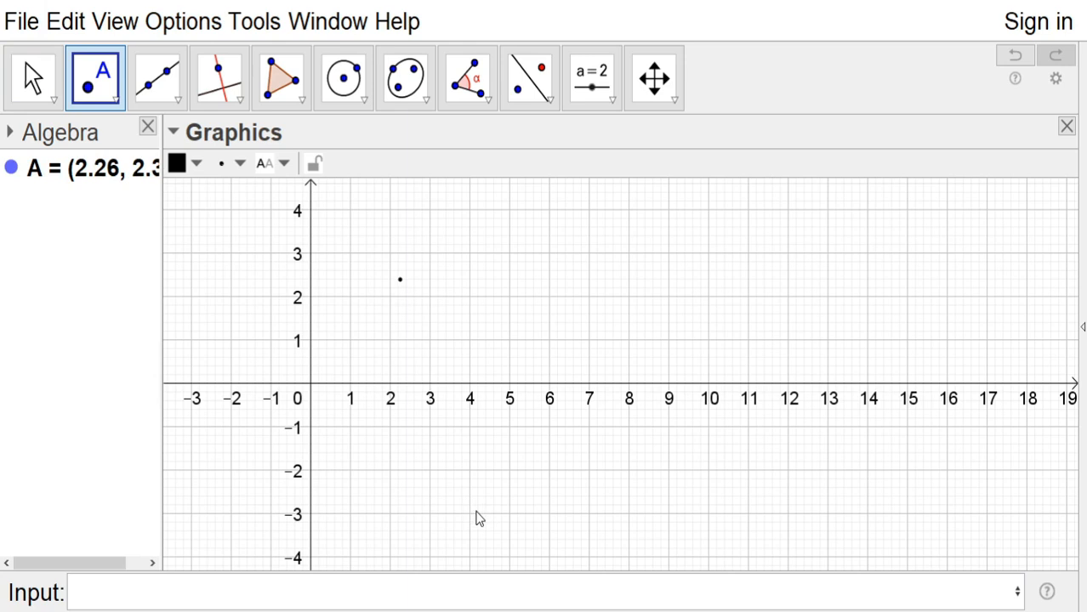
key("ctrl+z")
Set the unit of the x-axis to π in the graphics view preferences
left_click(42, 84)
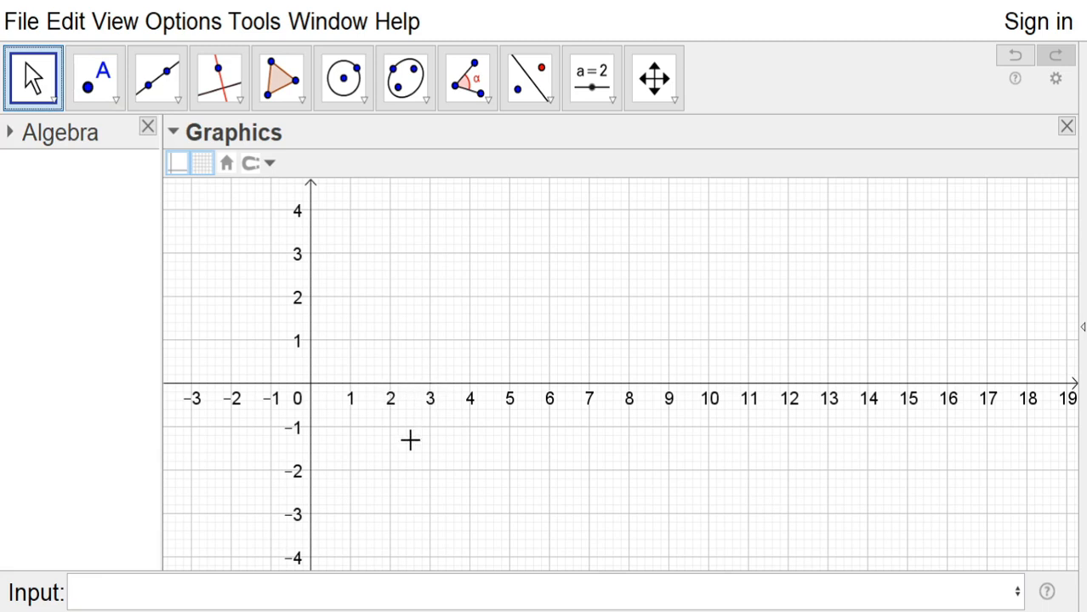
left_click(673, 244)
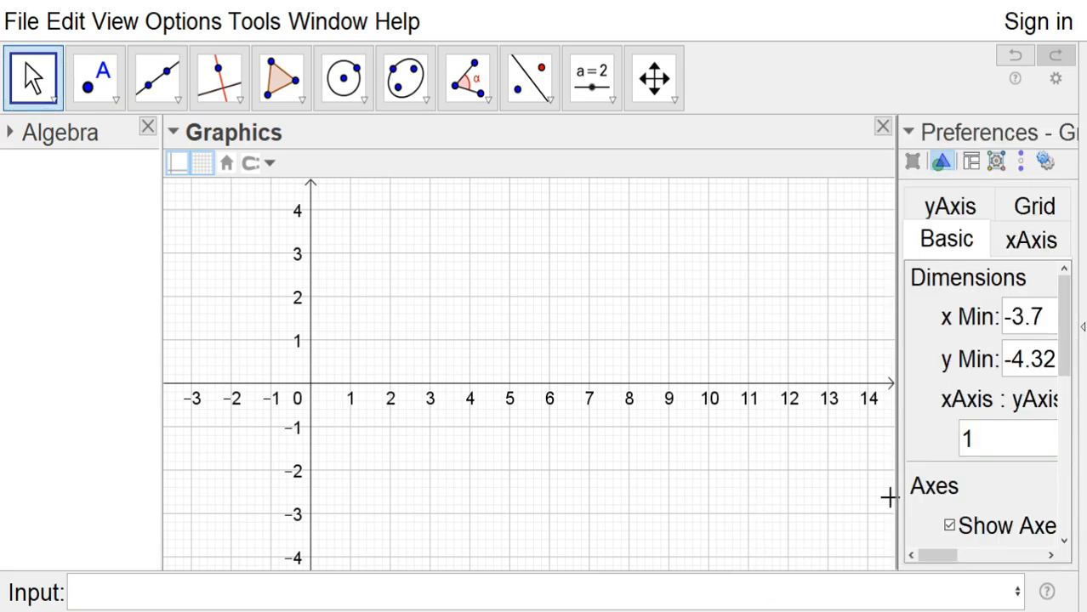
left_click(1031, 241)
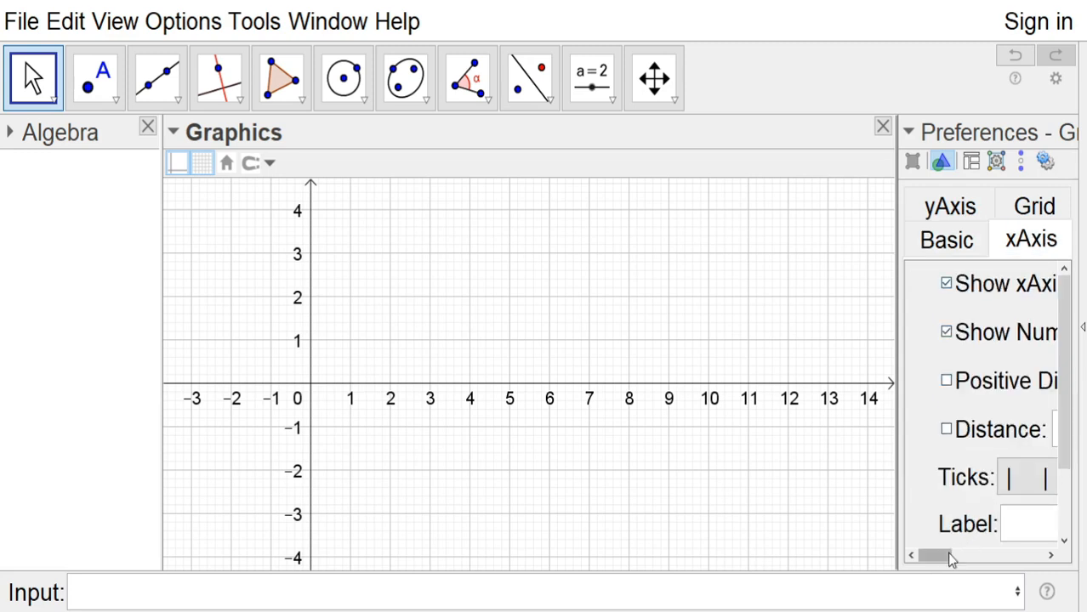
left_click_drag(935, 555, 1050, 528)
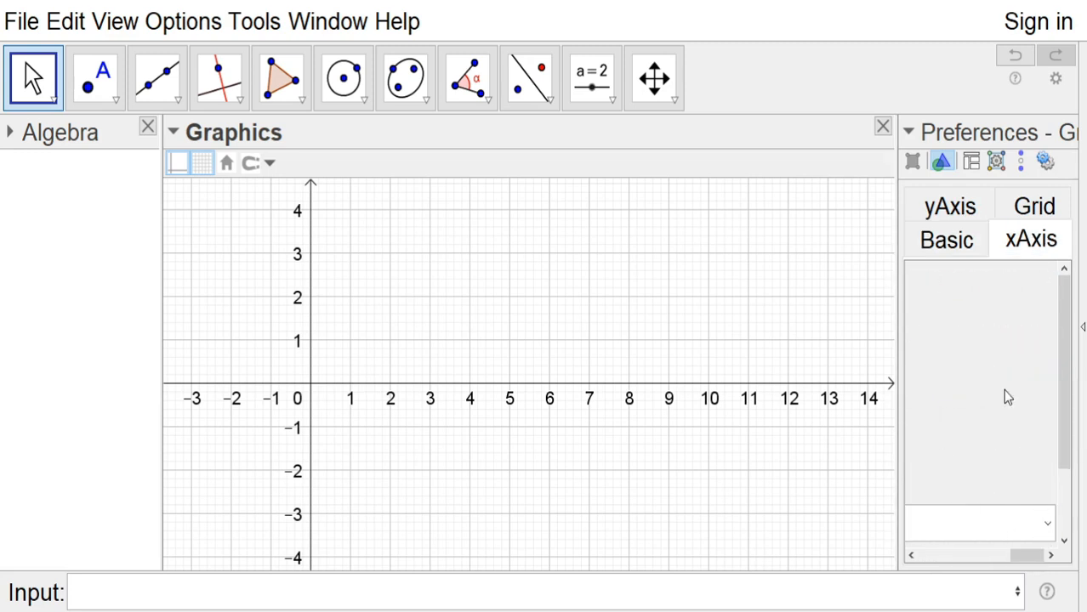
left_click(976, 325)
Turn on a custom x-axis distance, set it to π/2, and close the preferences
left_click_drag(1013, 556, 932, 566)
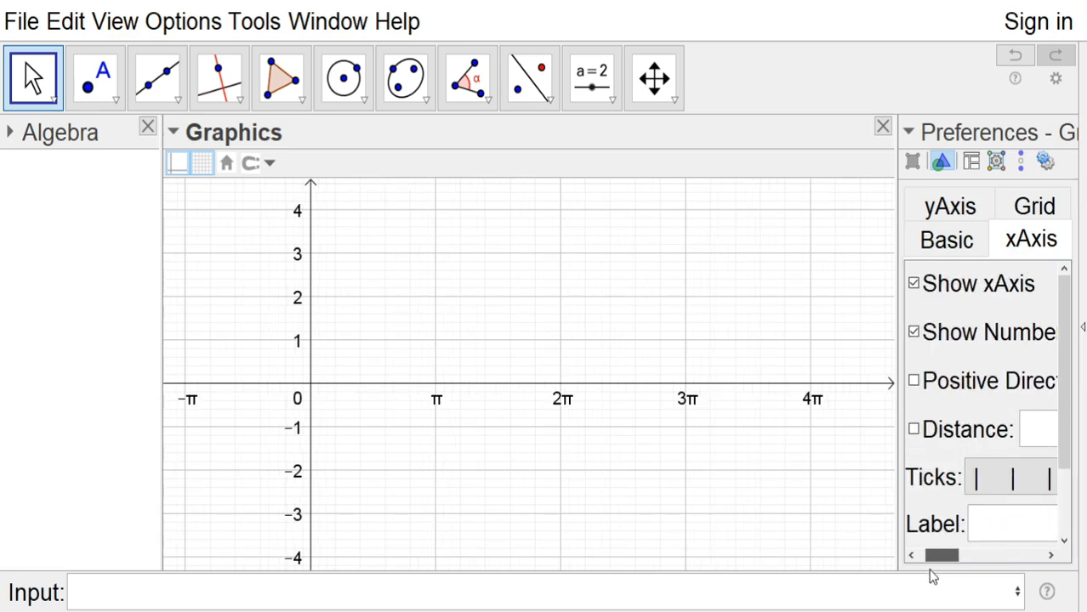
left_click(914, 430)
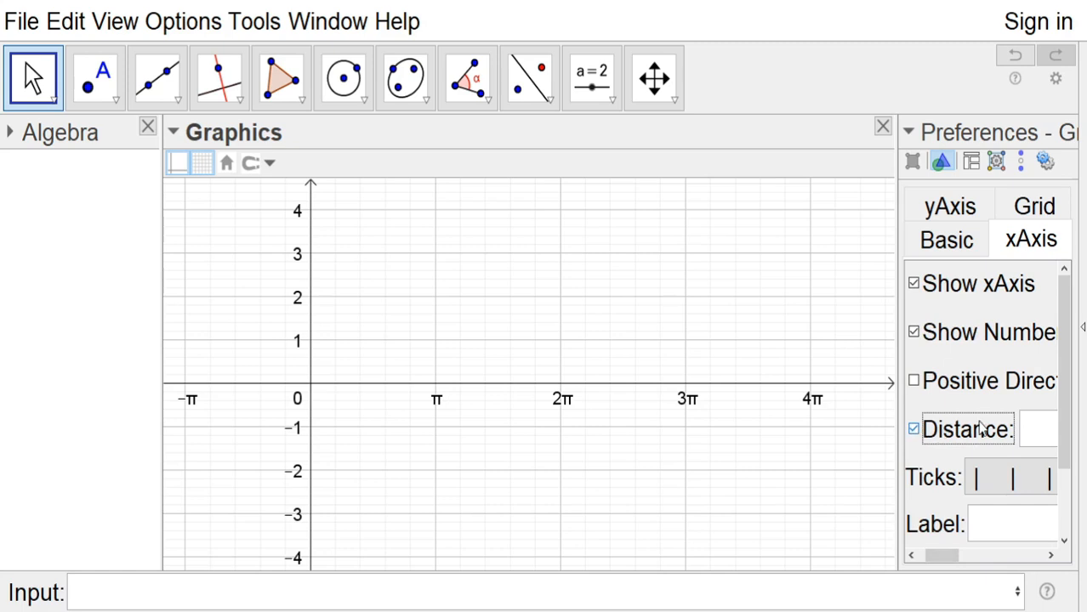
left_click_drag(942, 554, 988, 554)
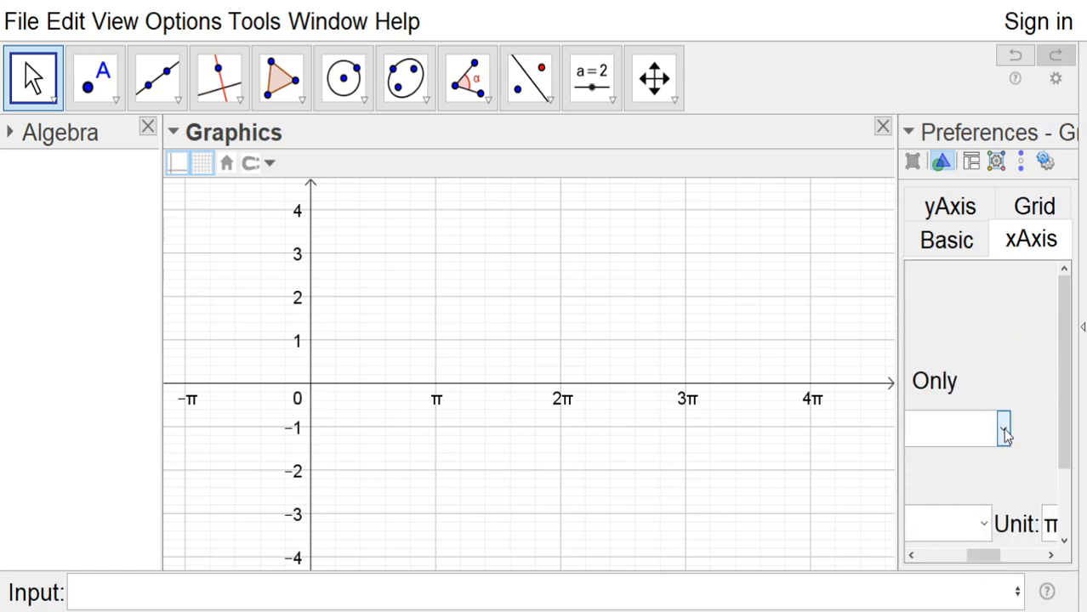
left_click(939, 531)
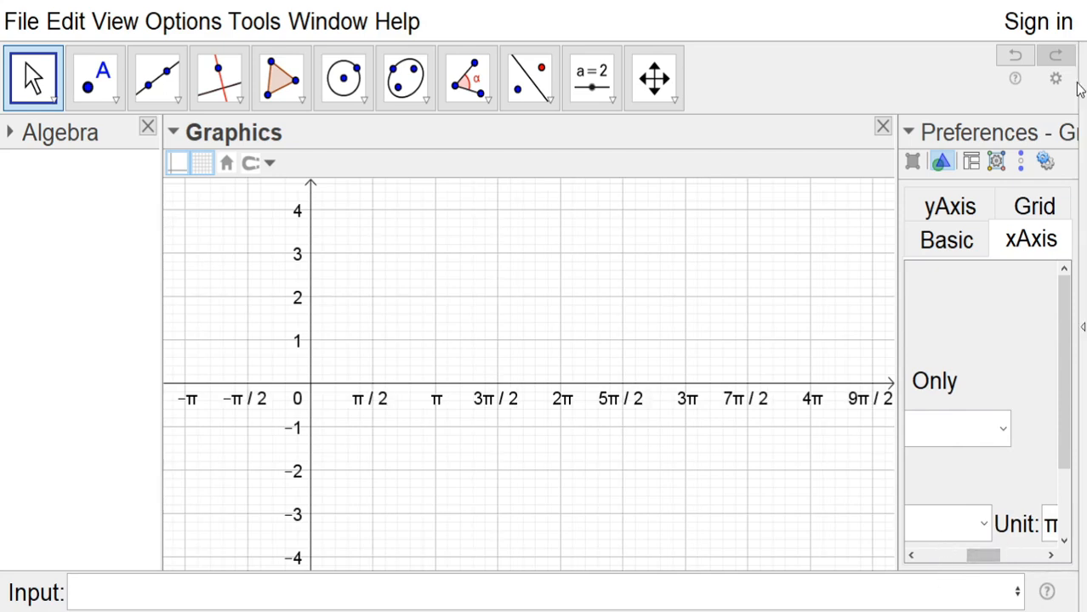
left_click(1066, 127)
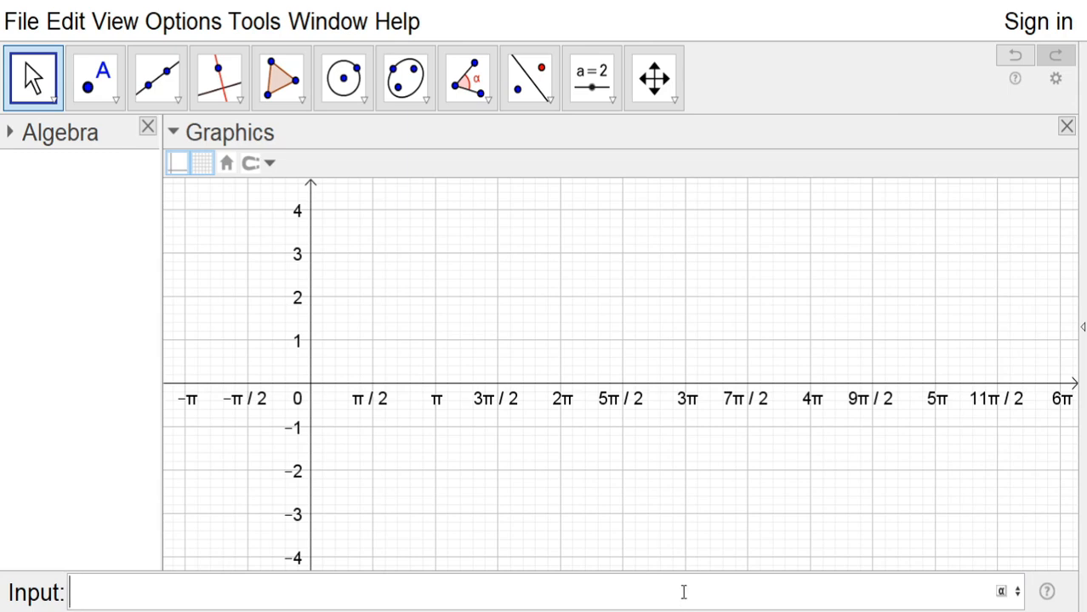
Enter the function y=2sinx to plot the sine curve
type("Y")
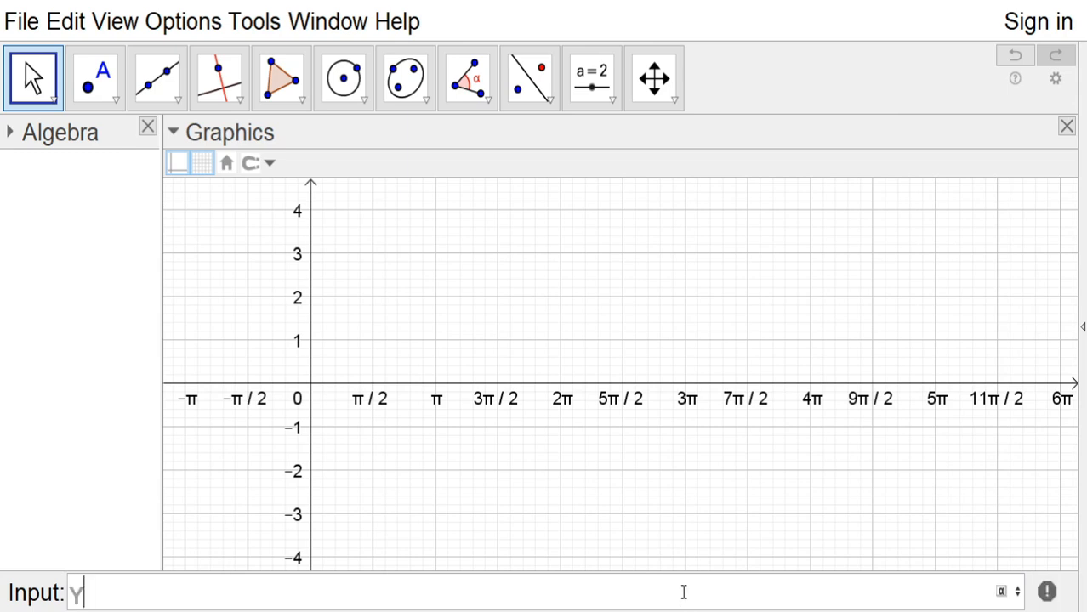
key("BackSpace")
type("y")
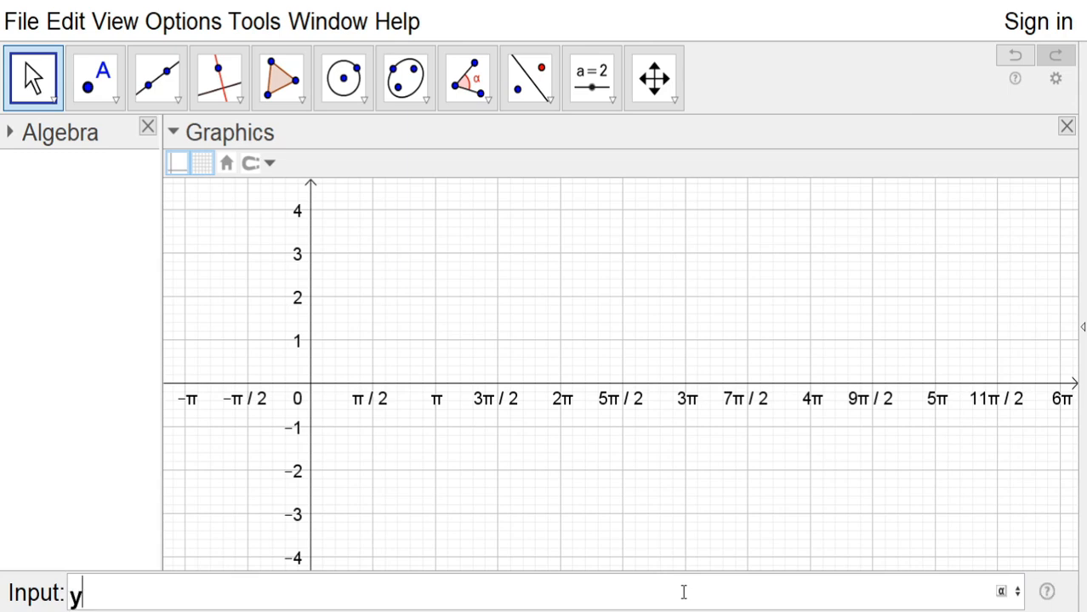
type("=")
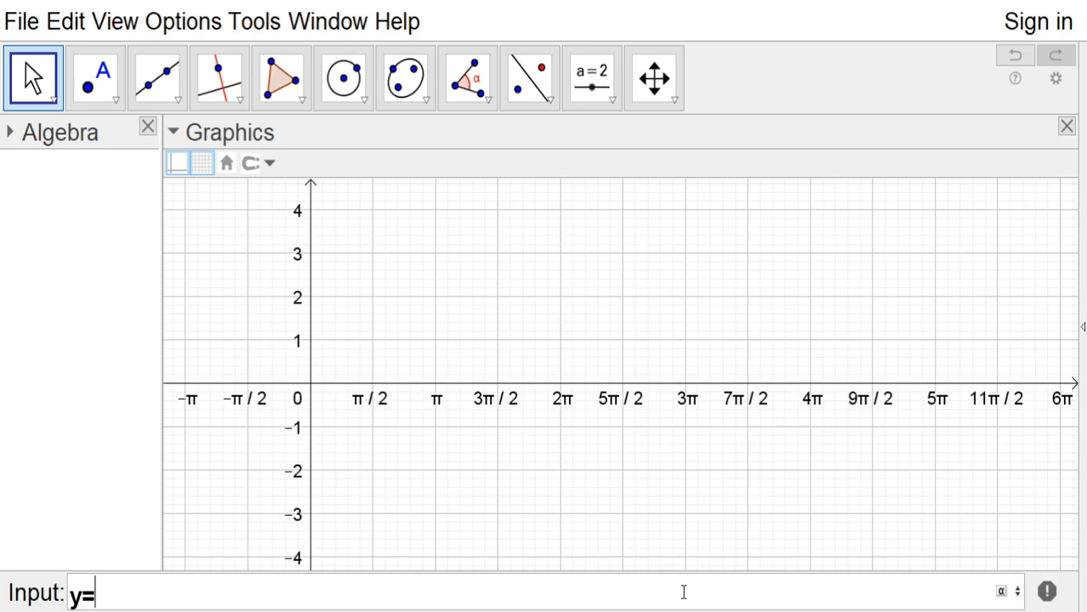
type("2sin")
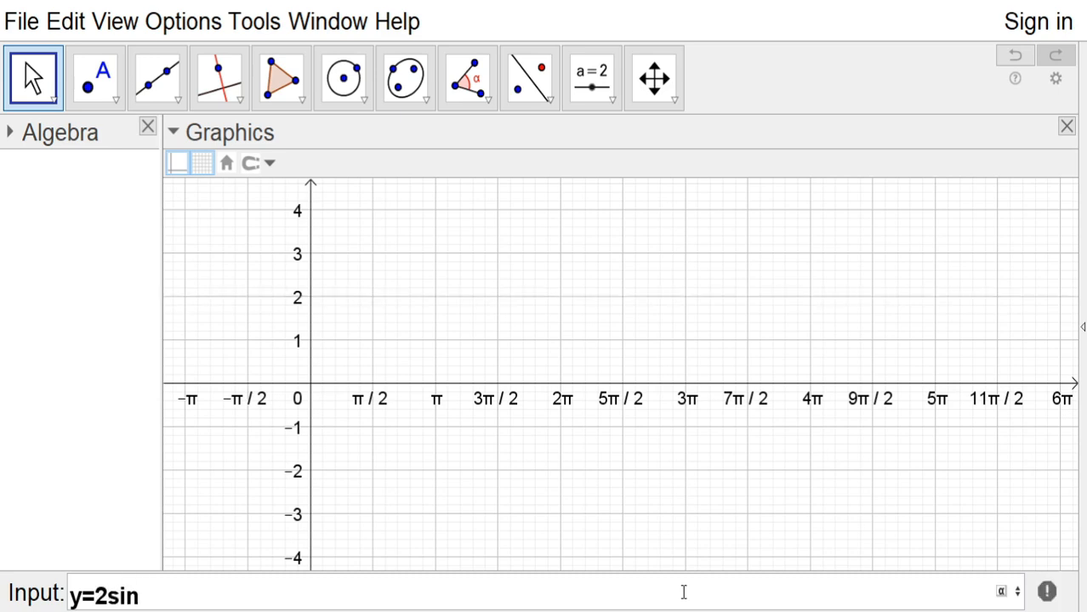
type("x")
key("Return")
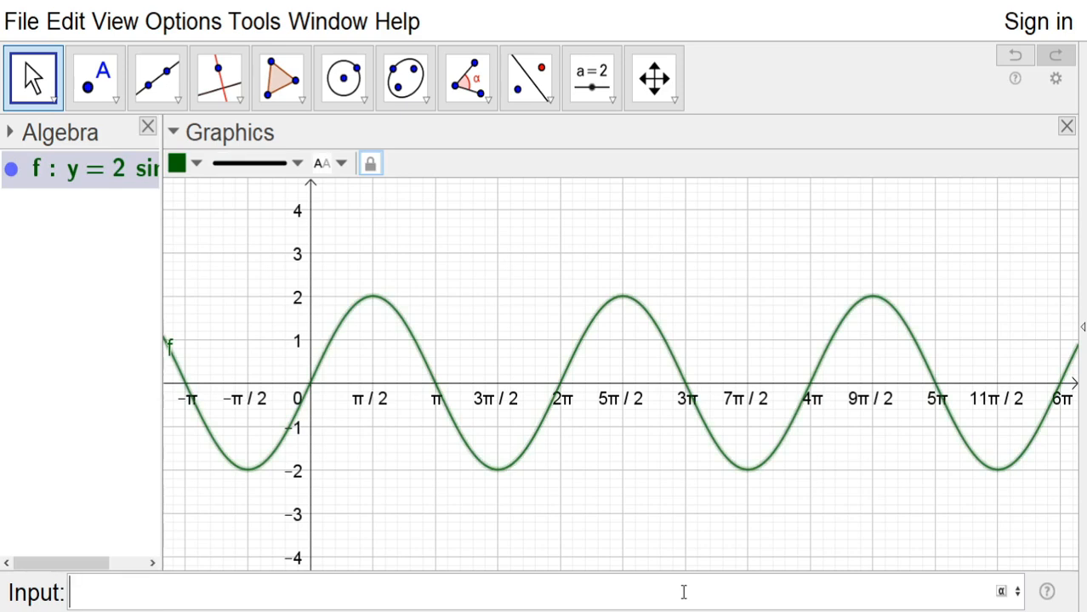
Colour the sine curve blue and adjust its line thickness
left_click(412, 337)
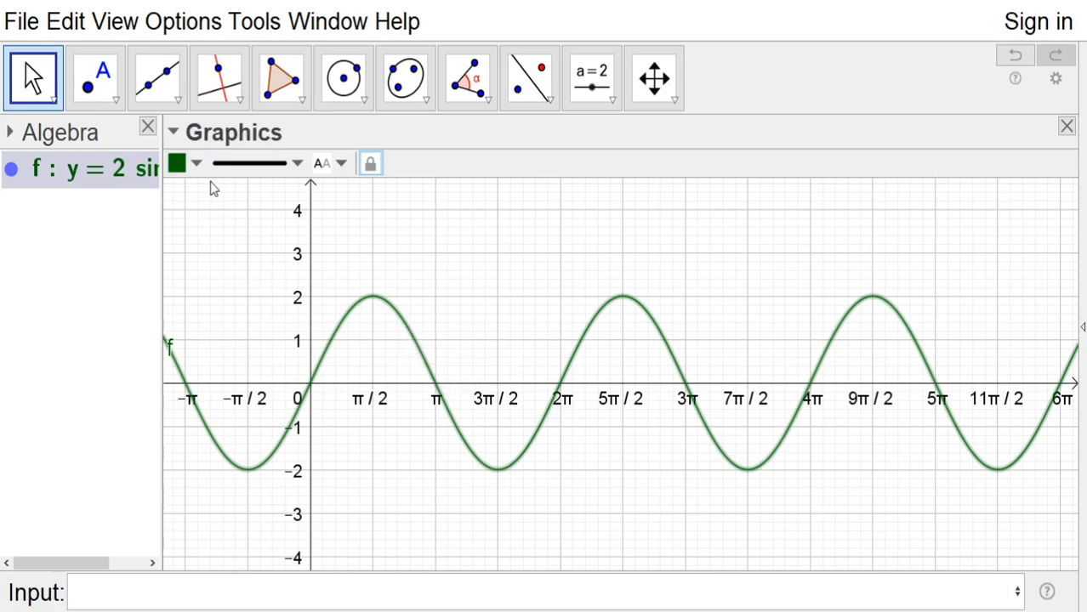
left_click(299, 188)
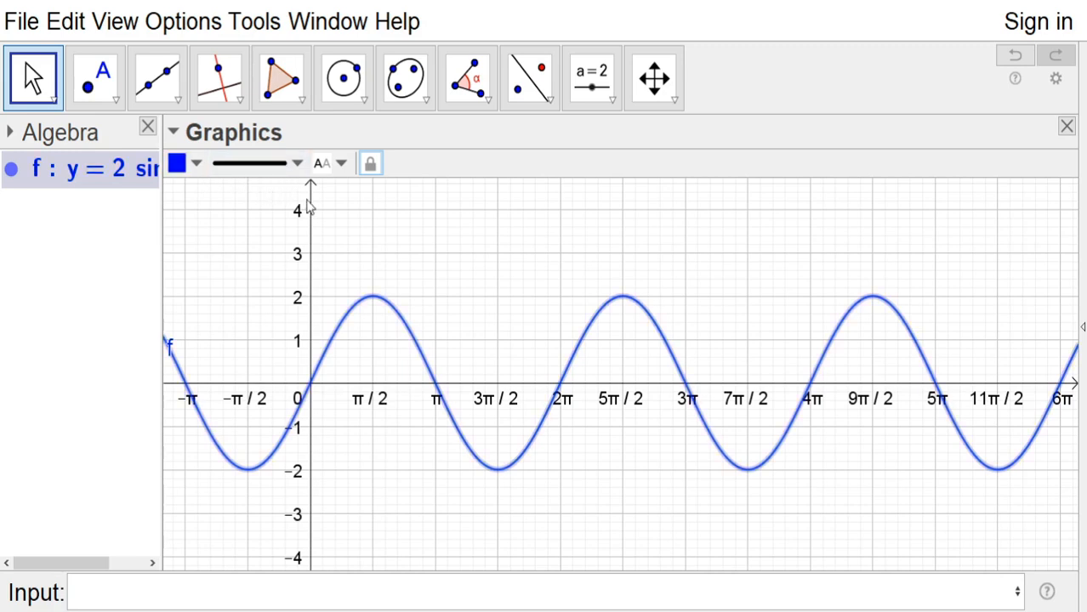
left_click(298, 169)
mouse_move(240, 327)
left_mouse_down()
mouse_move(285, 329)
mouse_move(221, 340)
mouse_move(262, 332)
mouse_move(242, 340)
left_mouse_up()
left_click(339, 495)
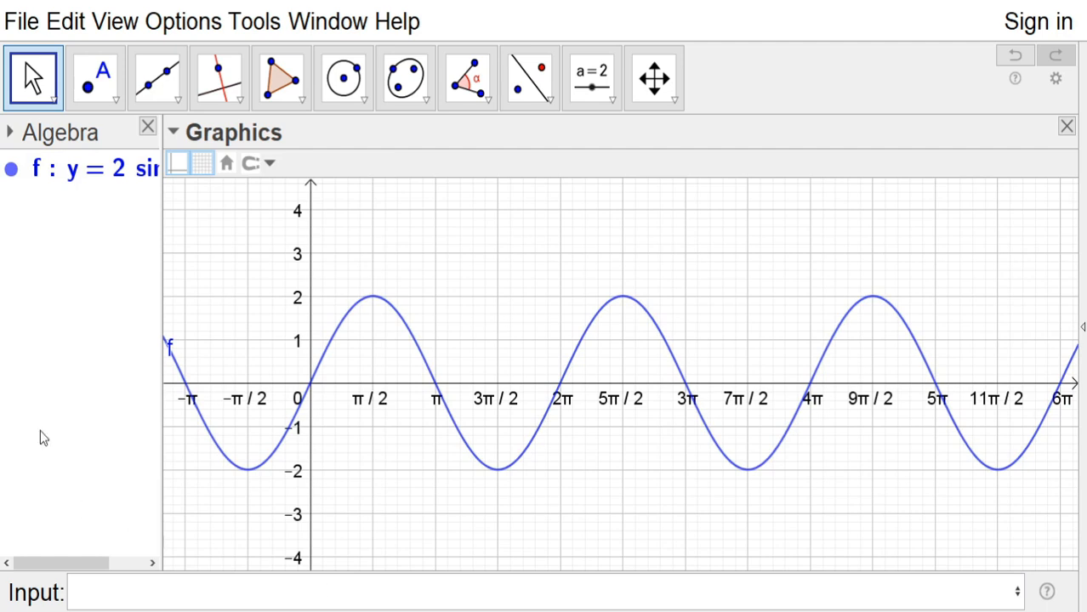
Place point A on the sine curve at its minimum at x = -π/2 and move the label below the point
left_click(118, 101)
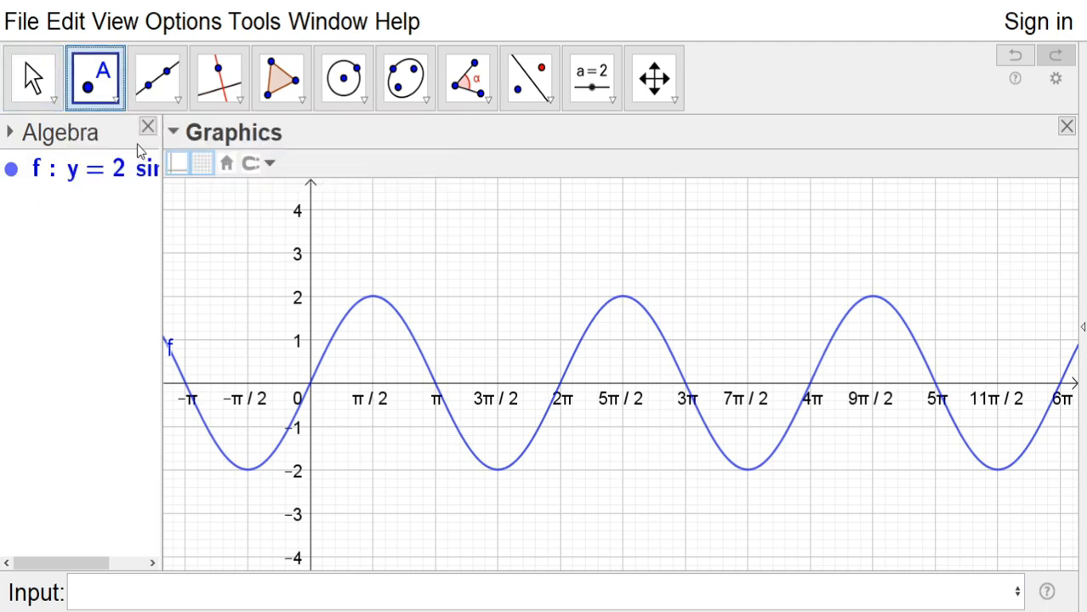
left_click(138, 194)
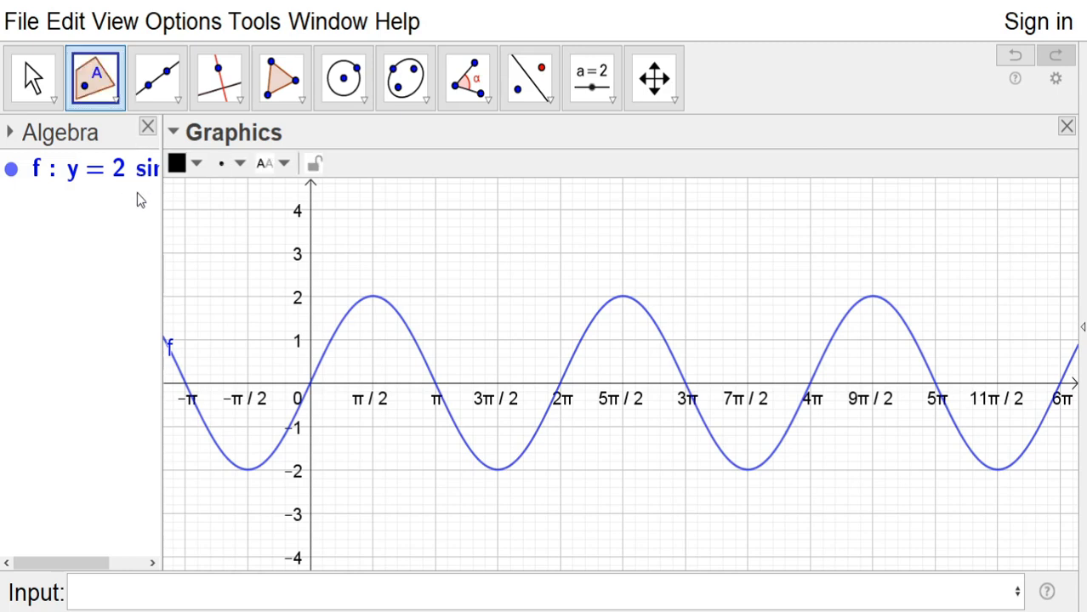
left_click(247, 471)
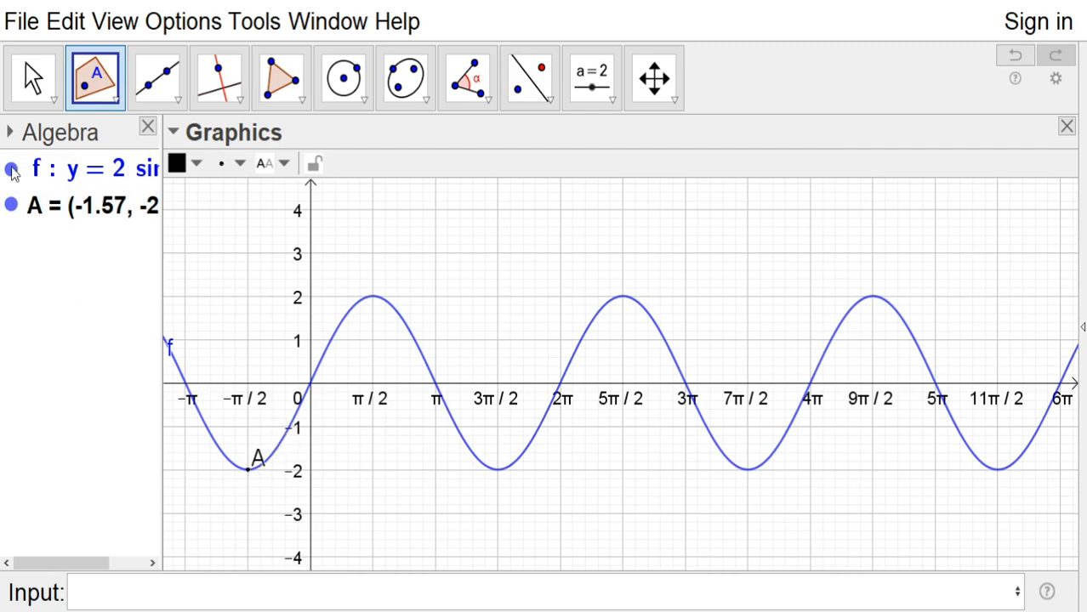
left_click(32, 81)
left_click_drag(257, 460, 249, 486)
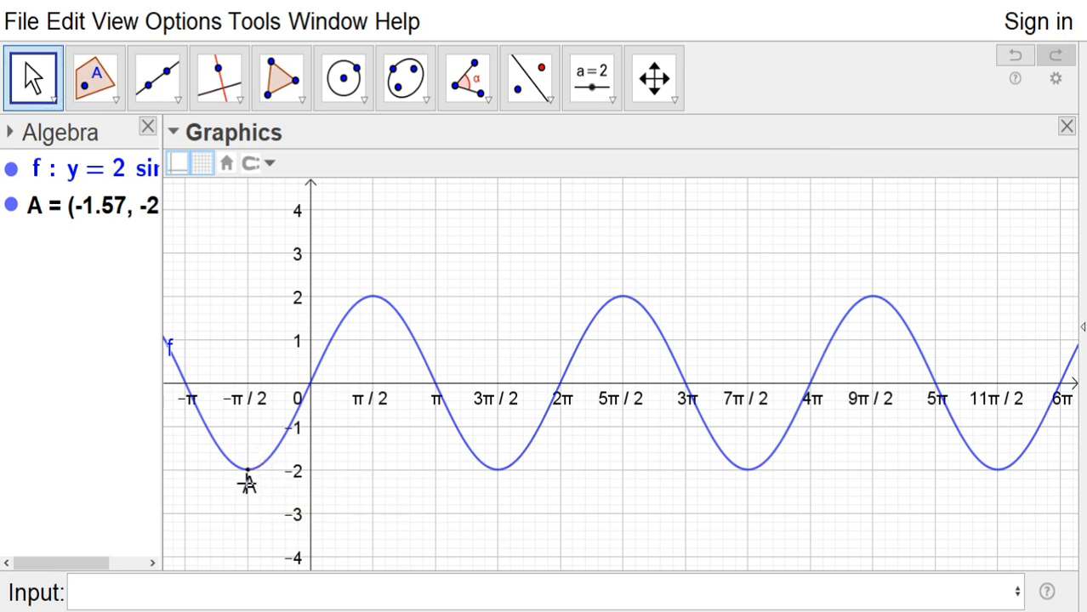
Draw a circle centred at point A with its radius controlled by slider a, and set a to 1.2
left_click(364, 102)
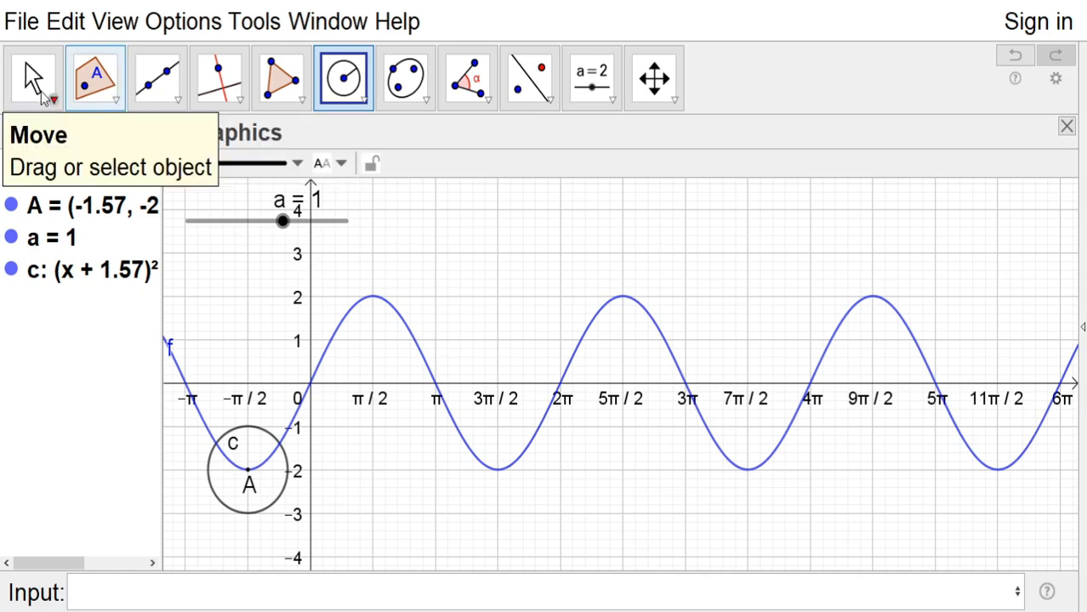
left_click(34, 83)
left_click_drag(282, 221, 288, 248)
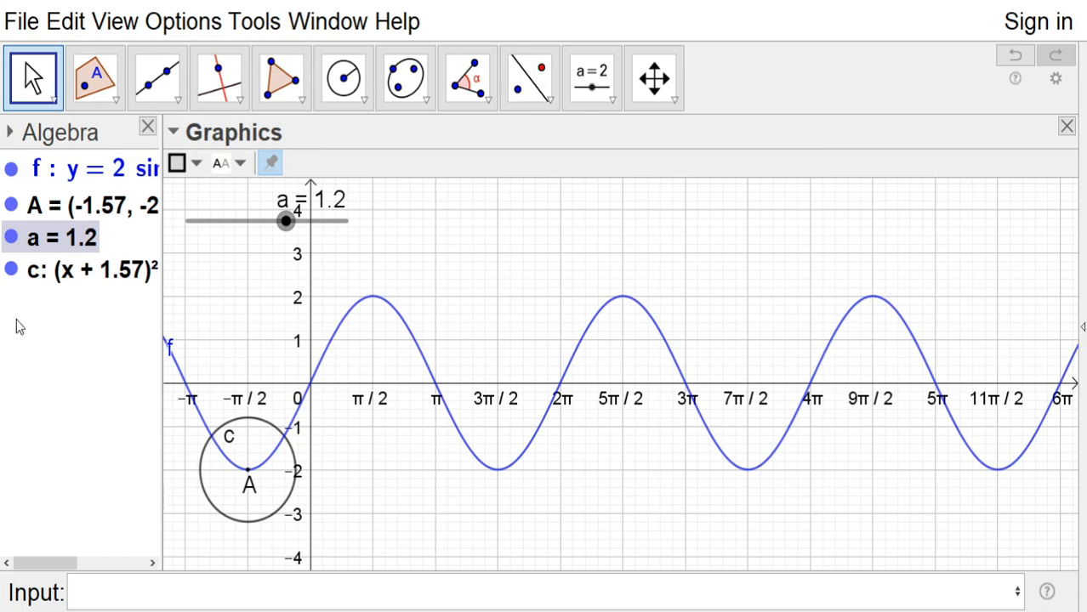
left_click(37, 436)
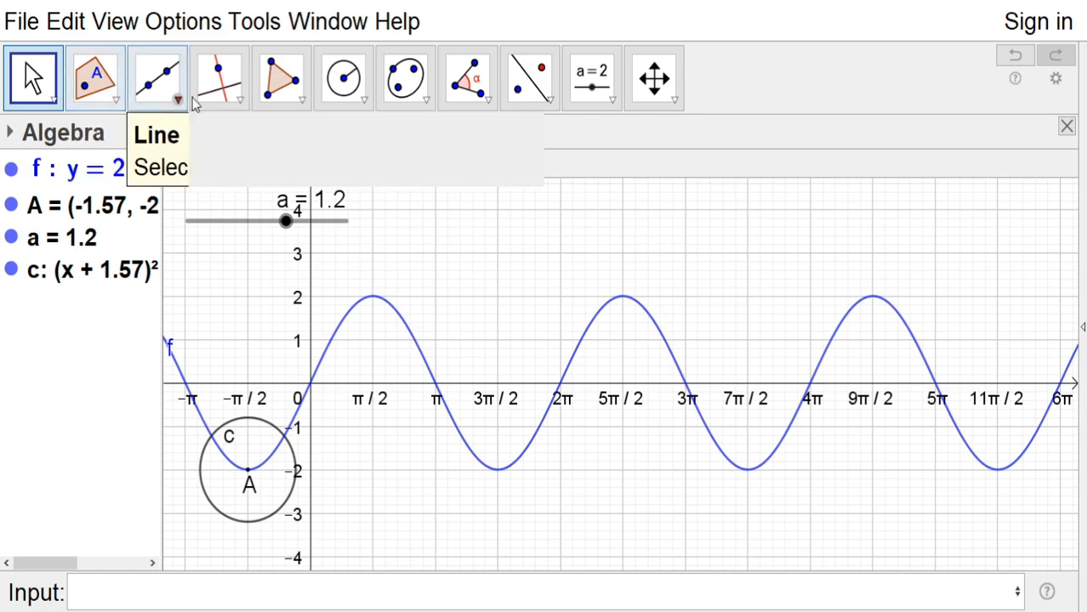
Construct the tangent to the sine curve at point A
left_click(243, 103)
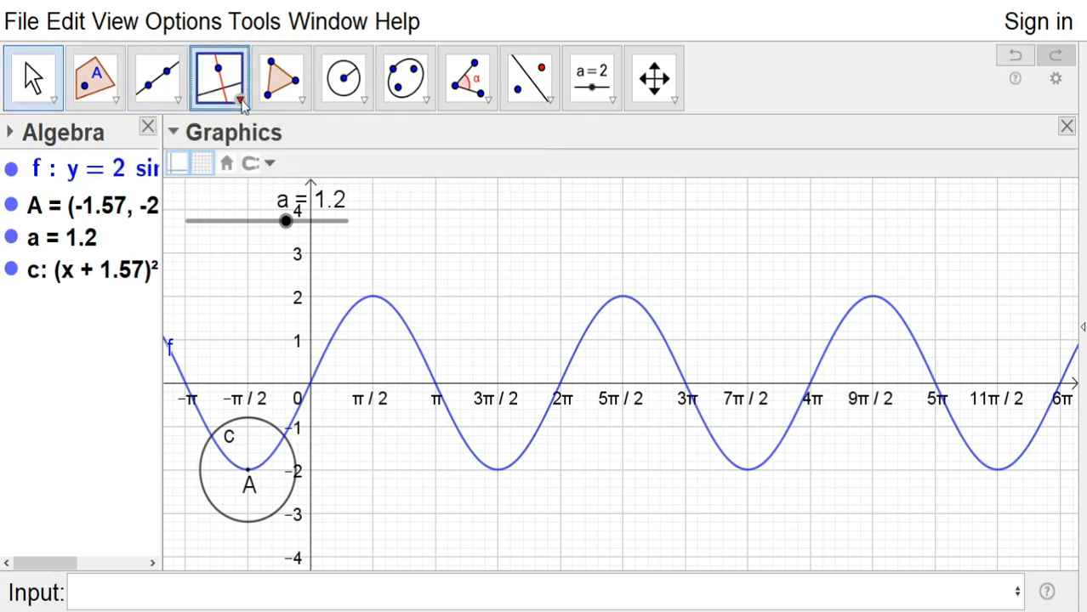
left_click(296, 371)
left_click(295, 456)
left_click(248, 475)
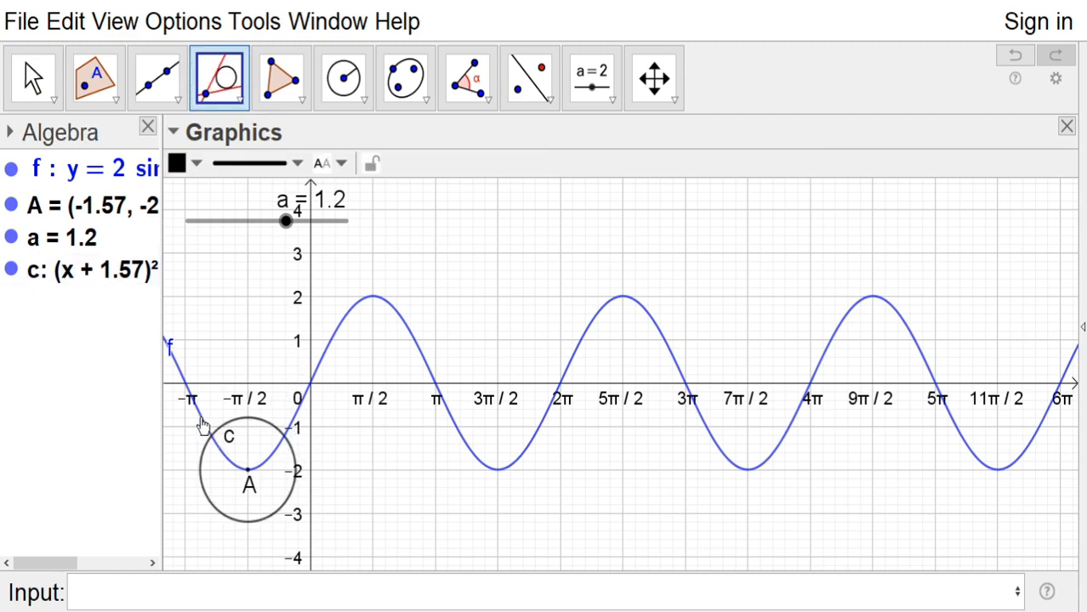
left_click(249, 474)
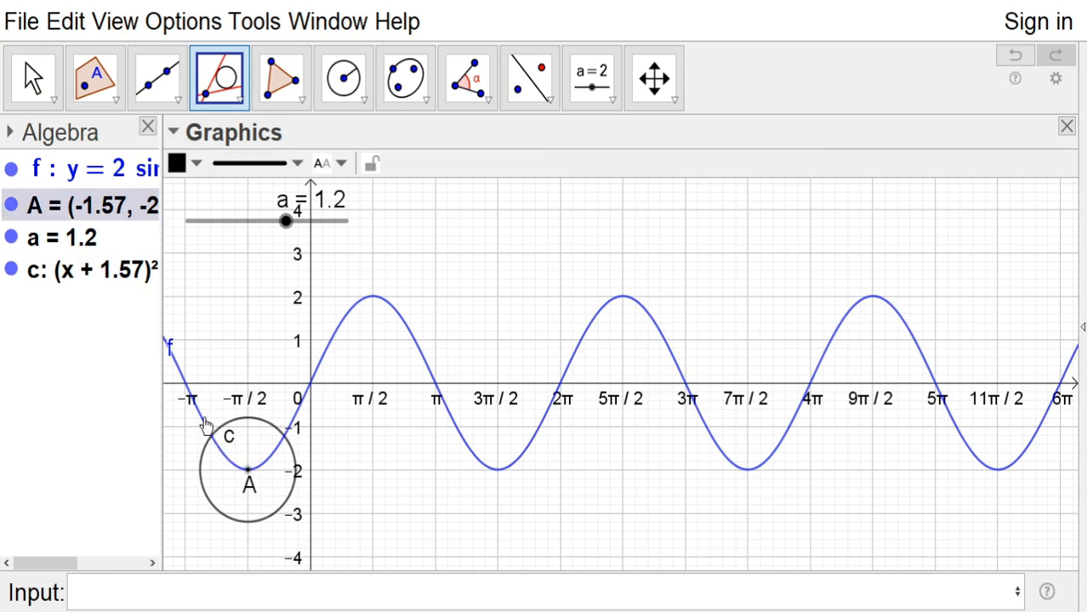
left_click(204, 425)
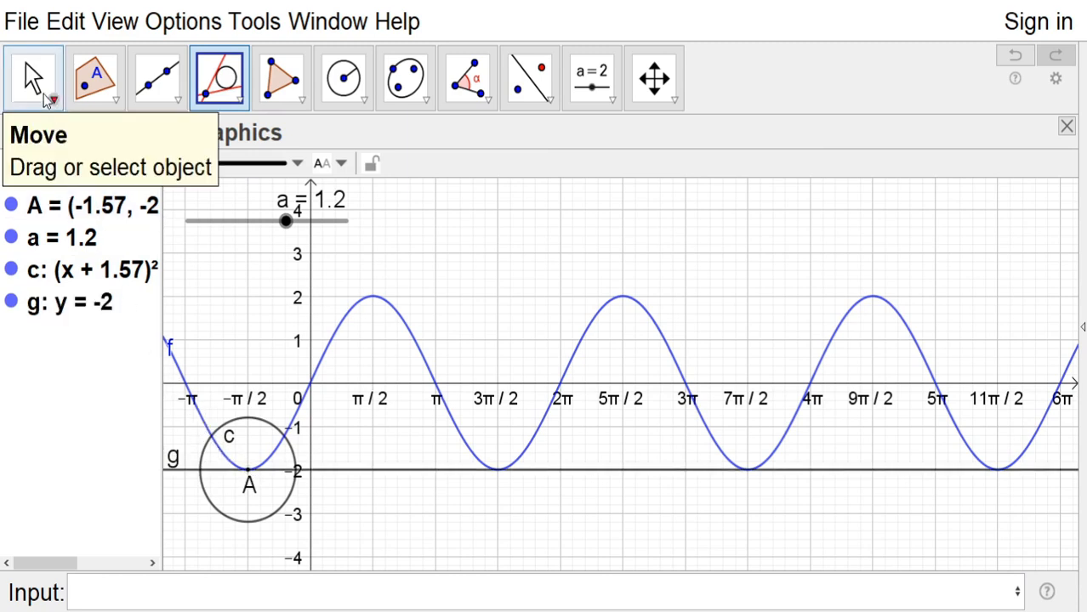
left_click(34, 81)
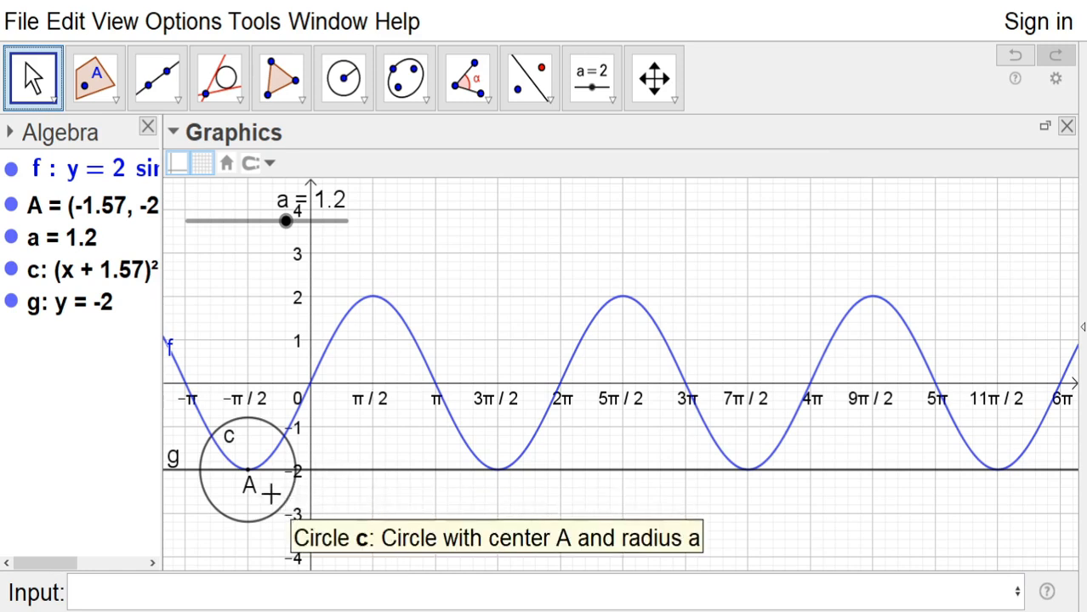
Construct a perpendicular to the tangent line through its intersection with the circle nearest the y-axis
left_click(241, 109)
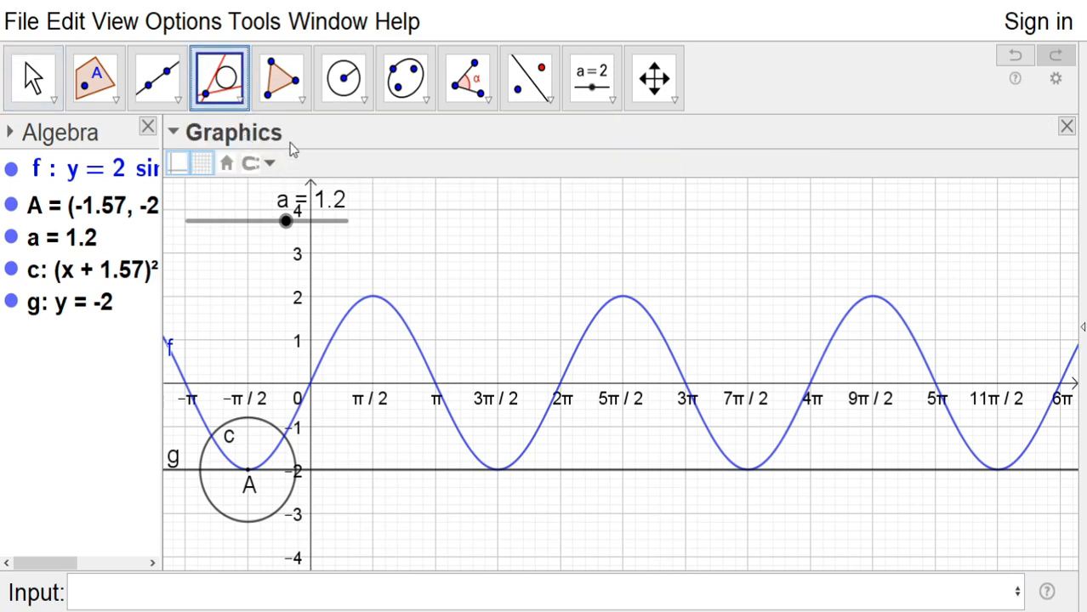
left_click(338, 478)
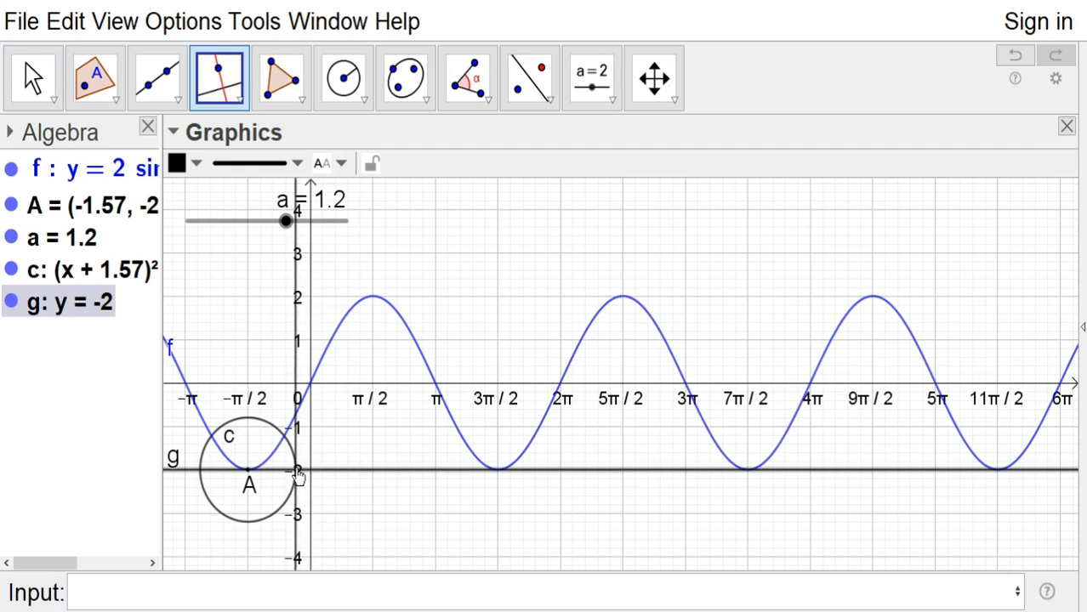
left_click(298, 472)
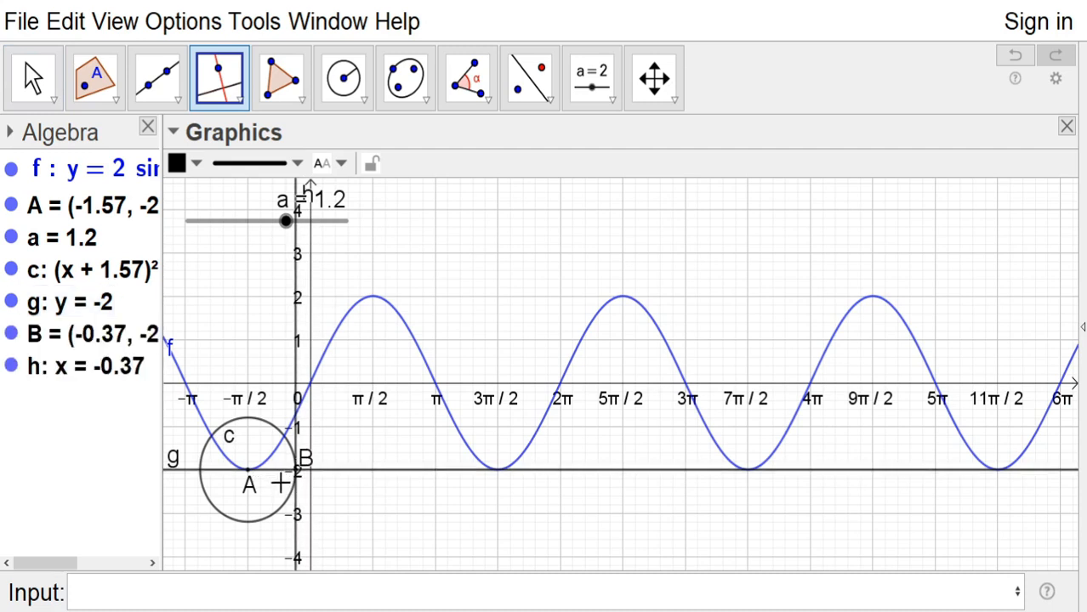
Construct perpendiculars to the tangent line through point A and through the circle's remaining intersection with the tangent
left_click(234, 478)
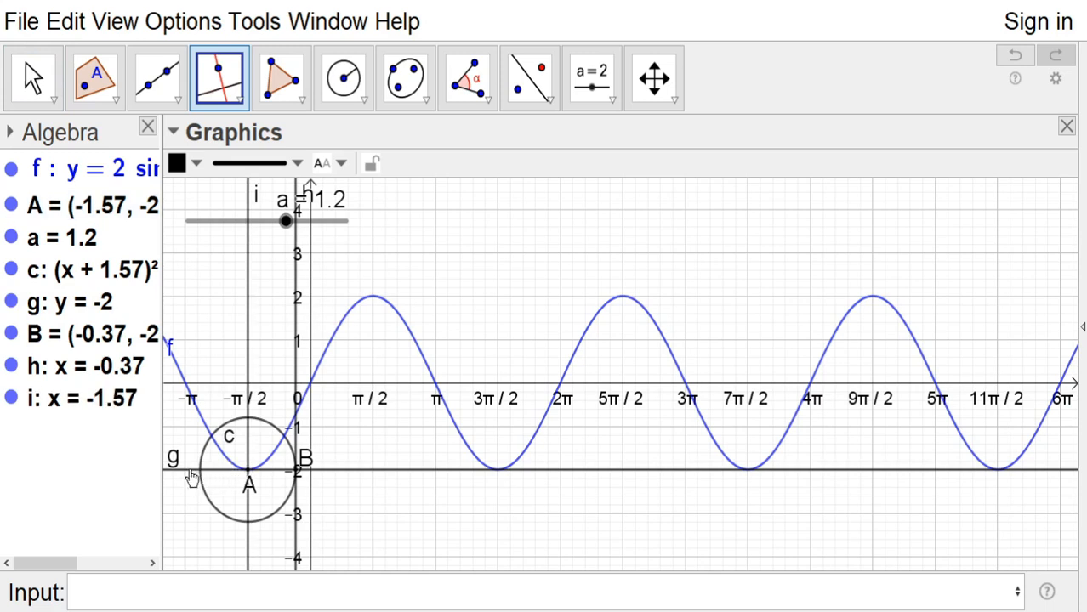
left_click(195, 475)
left_click(201, 475)
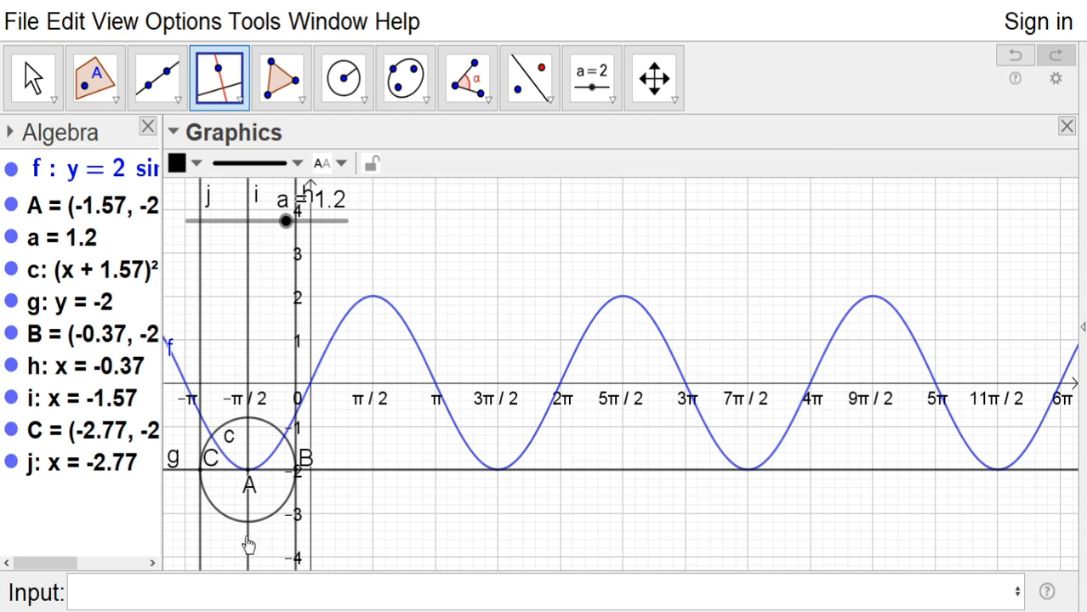
Mark the upper intersection of the circle with the perpendicular through point A
left_click(113, 102)
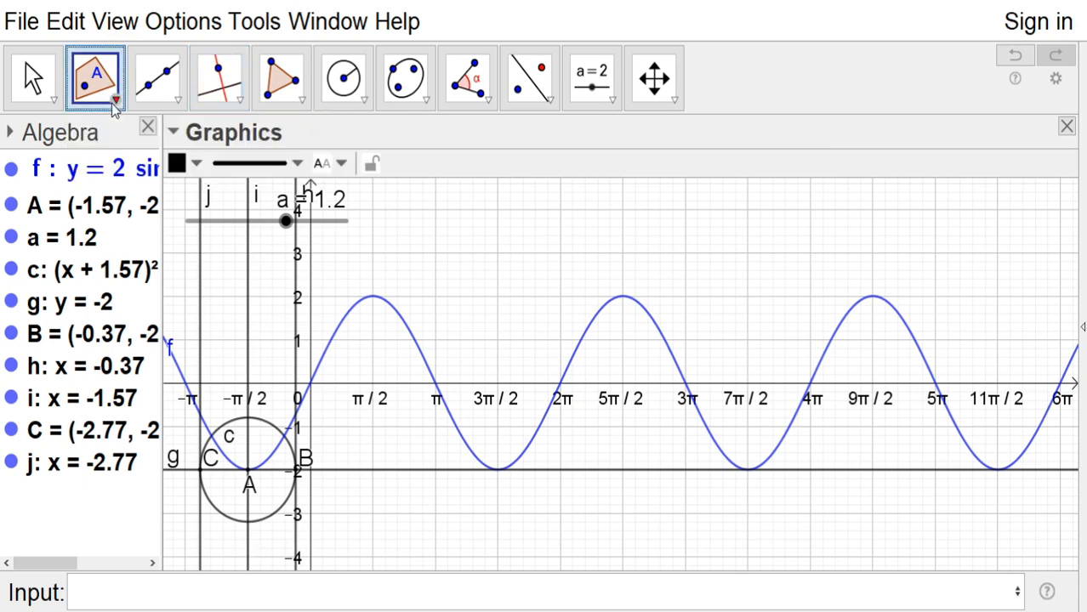
left_click(130, 317)
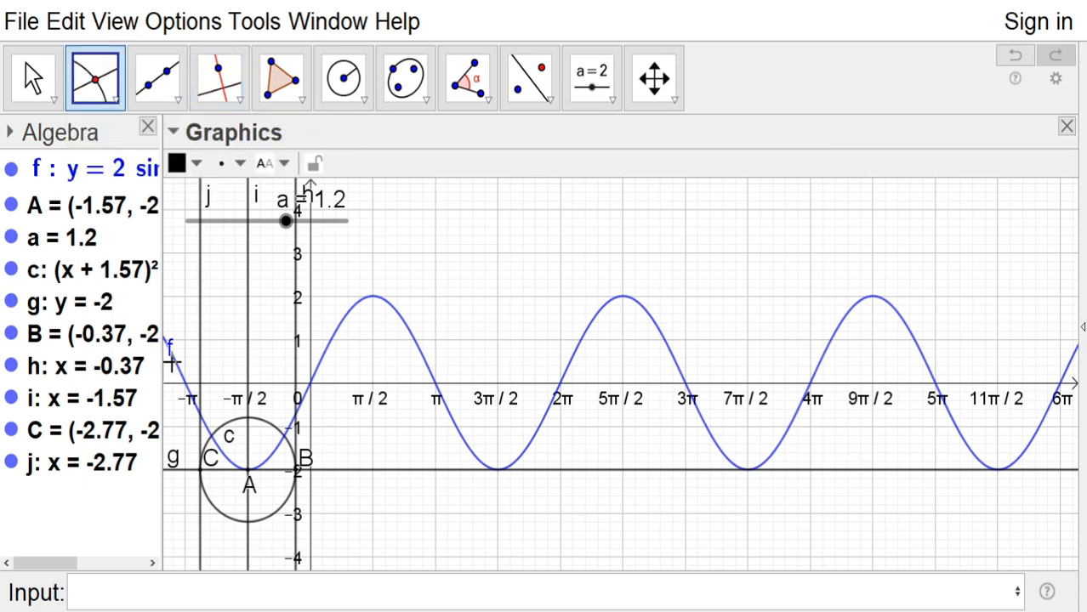
left_click(249, 423)
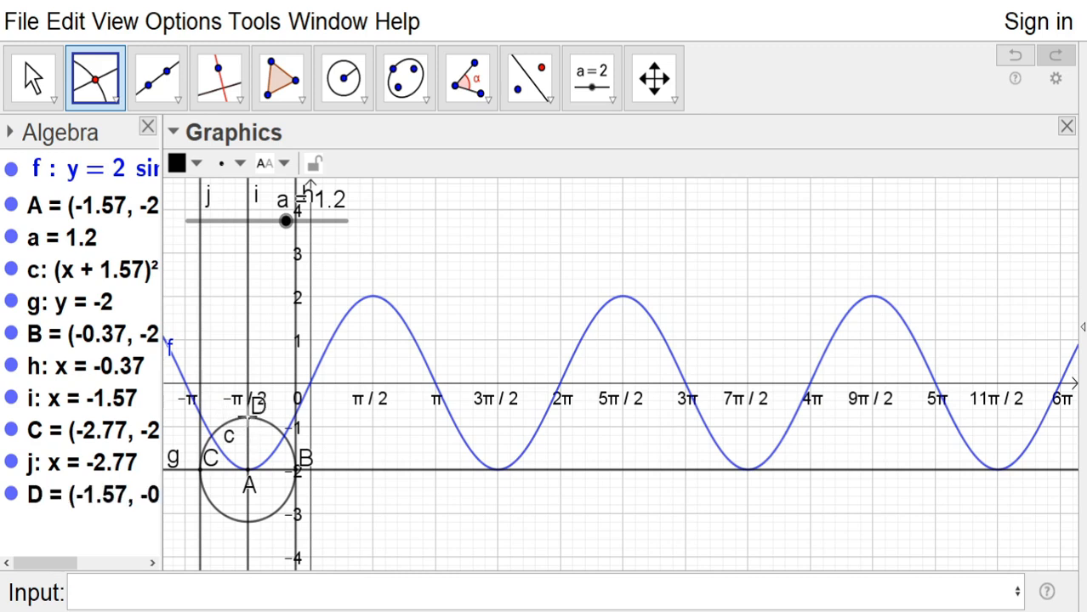
left_click(39, 81)
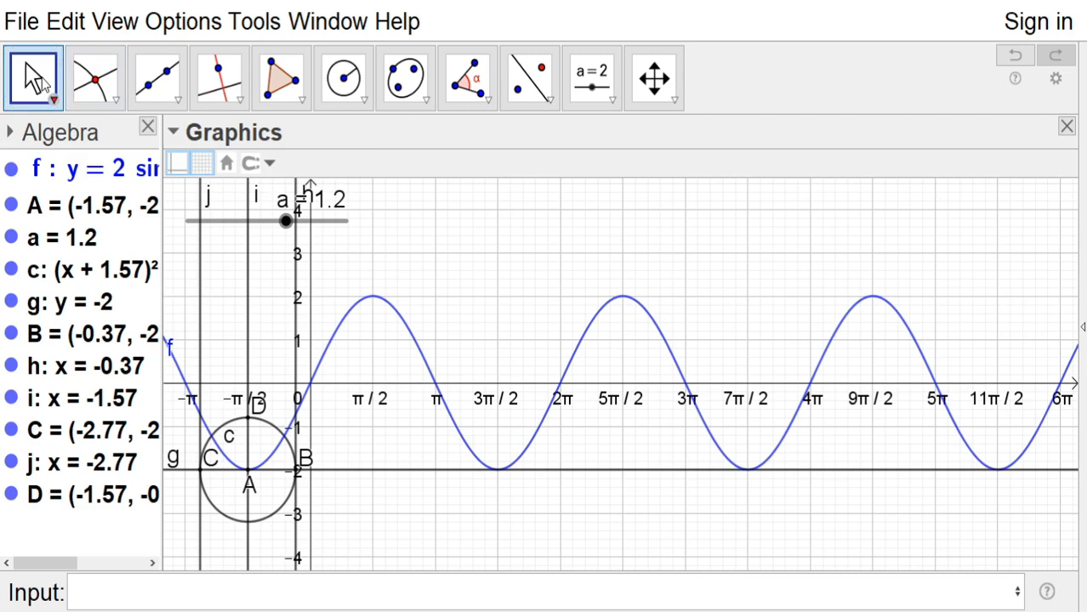
Construct a line parallel to the tangent through point D at the top of the circle
left_click(241, 102)
left_click(284, 204)
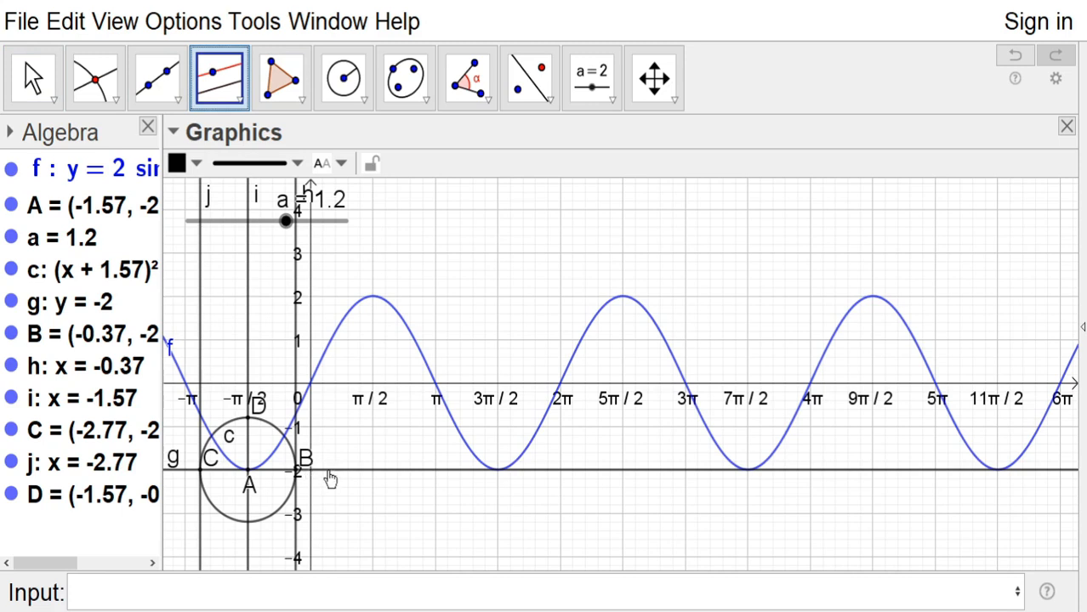
left_click(329, 473)
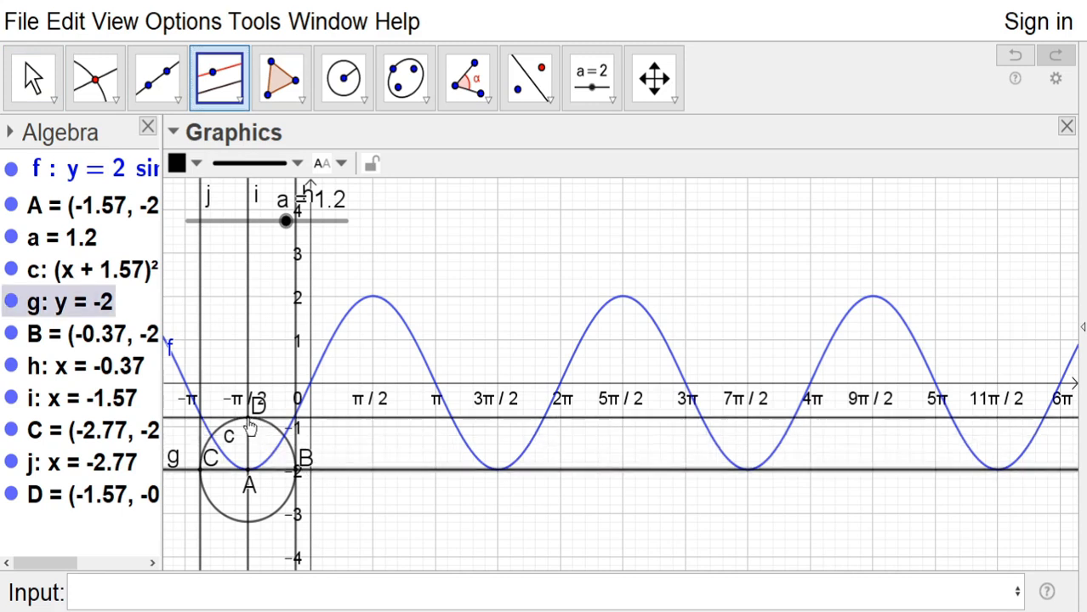
left_click(250, 422)
left_click(32, 78)
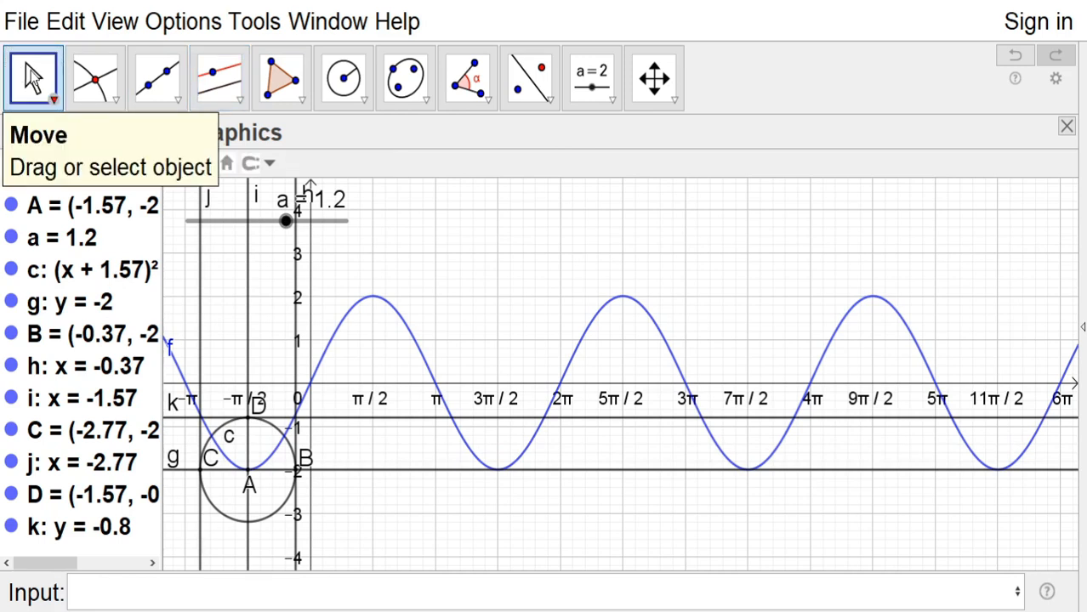
Paste the copied cyclist image into the graphics view and select it
left_click(163, 590)
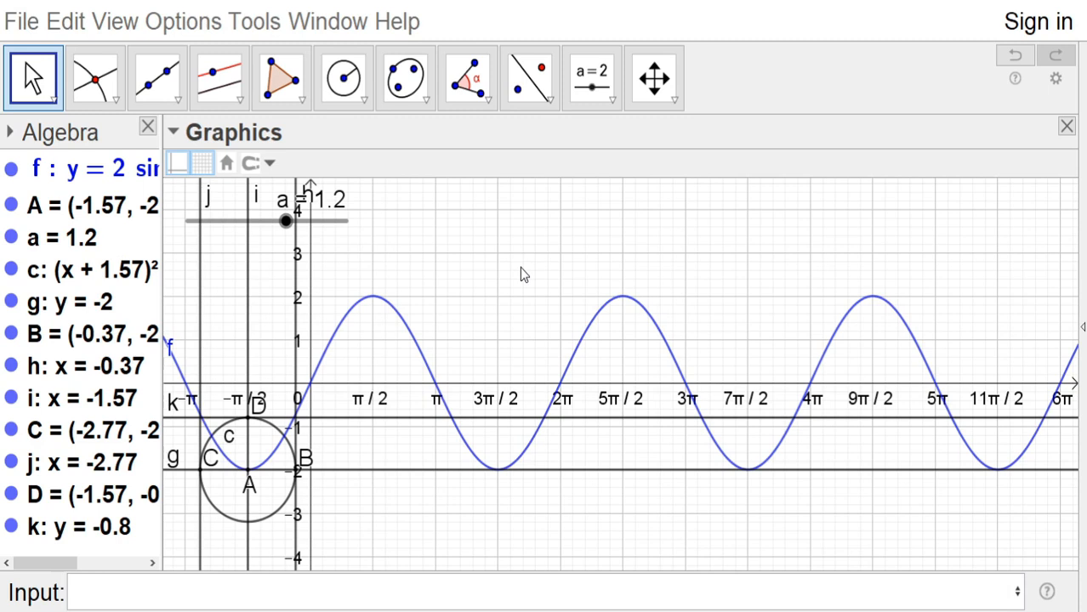
key("ctrl+v")
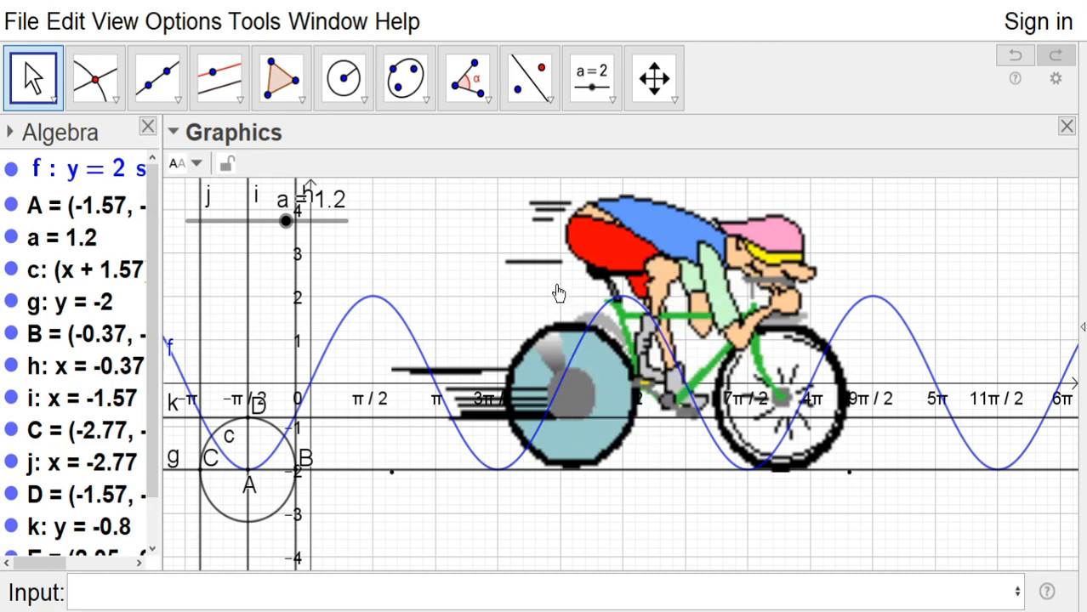
left_click(599, 253)
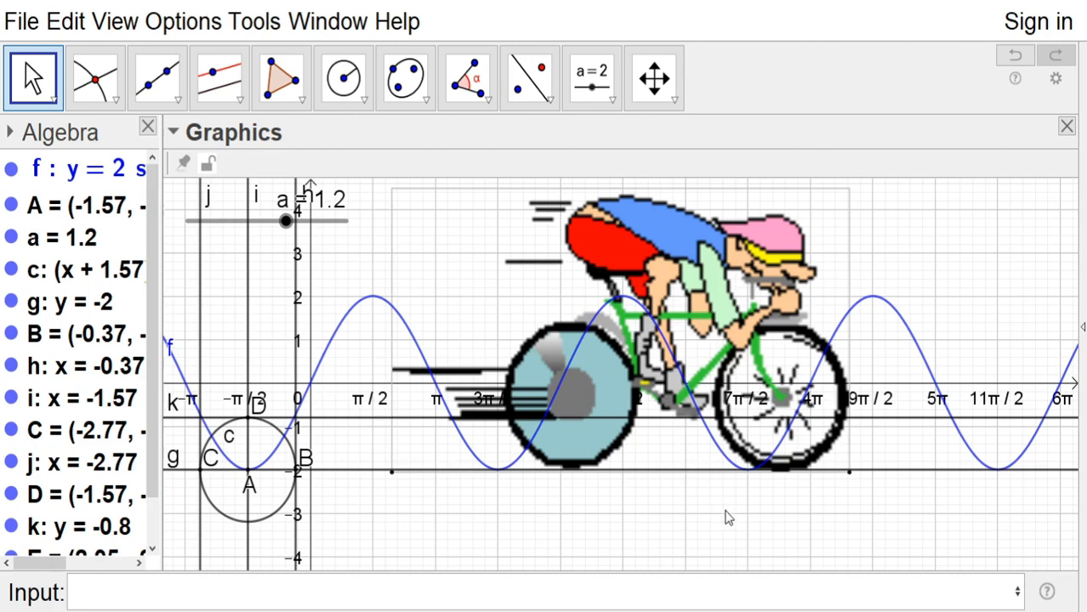
Anchor the cyclist image with Corner 1 at point C and Corner 2 at point B
key("ctrl+e")
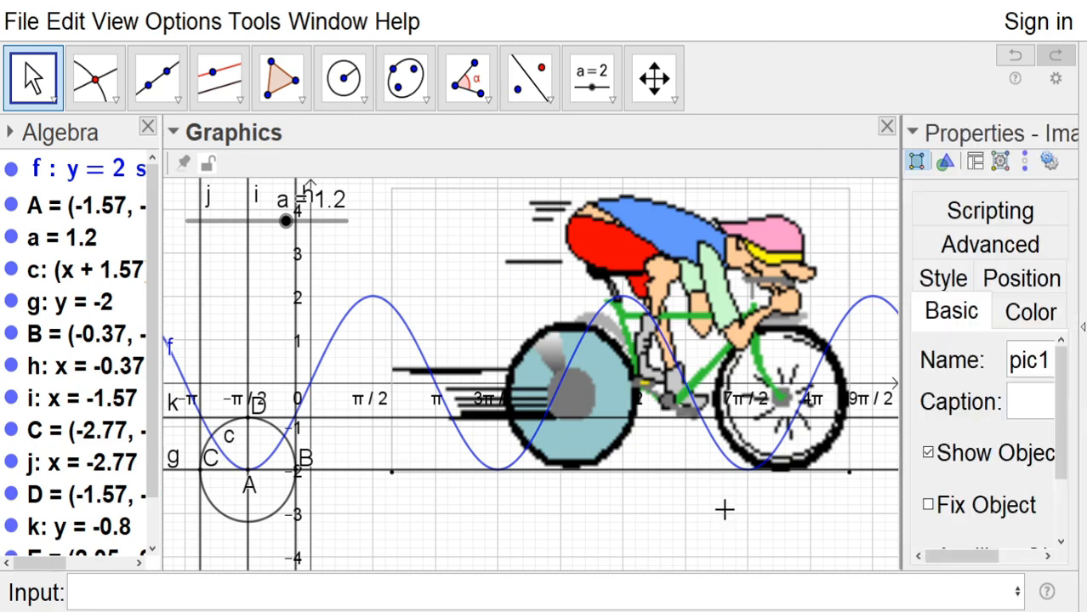
left_click(1027, 282)
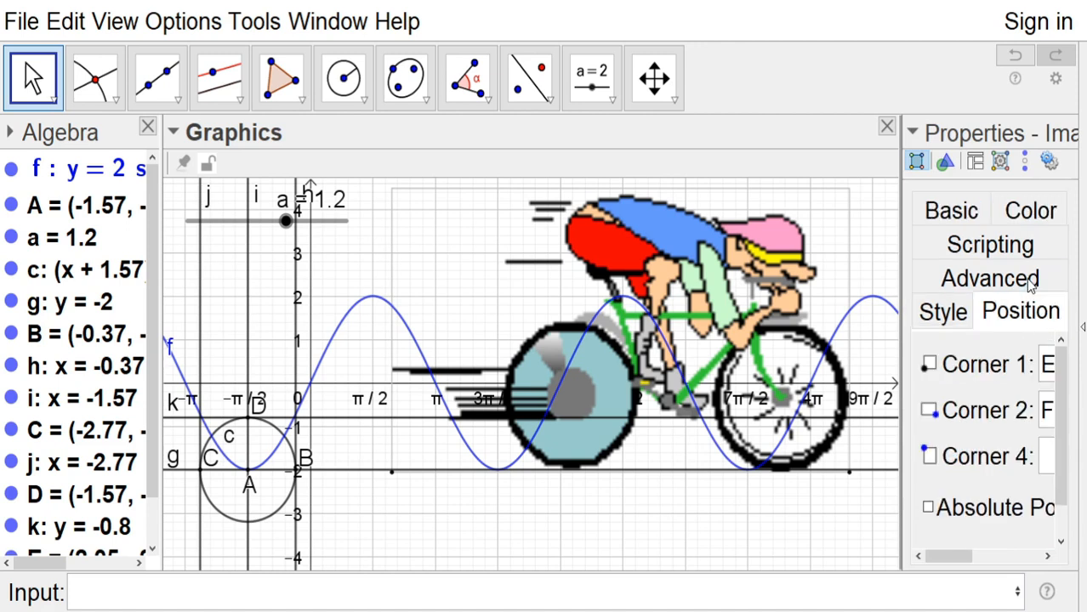
left_click_drag(965, 559, 979, 559)
left_click(1040, 365)
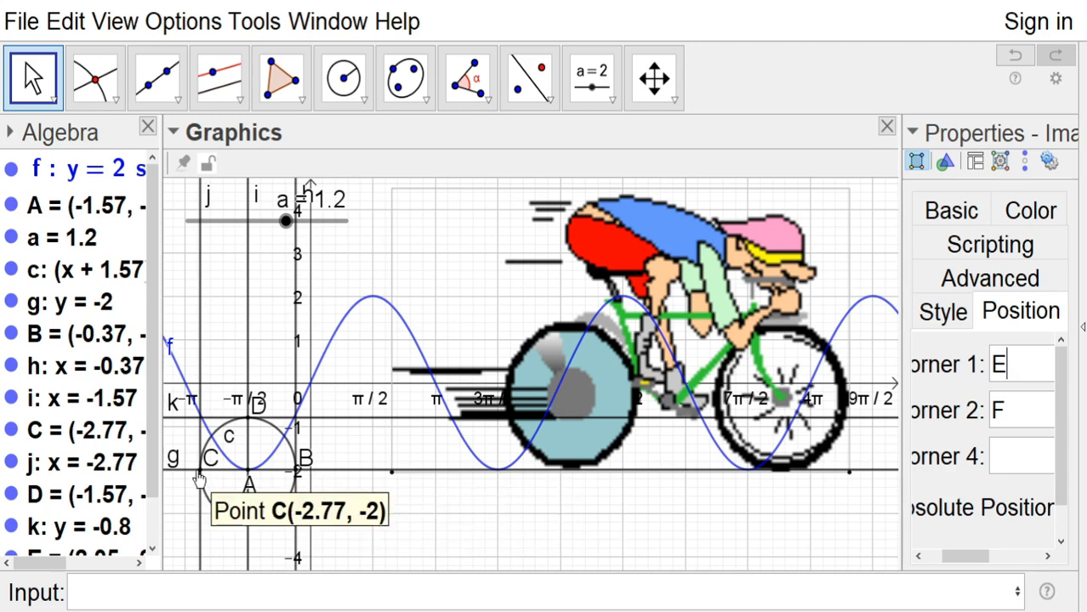
key("BackSpace")
type("C")
left_click(1043, 415)
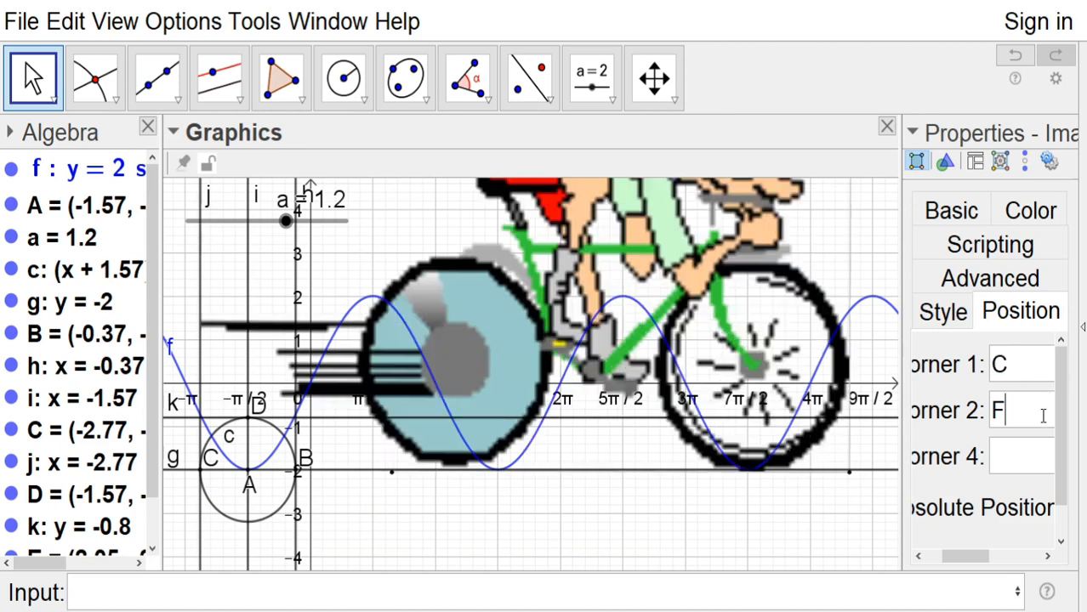
key("BackSpace")
type("B")
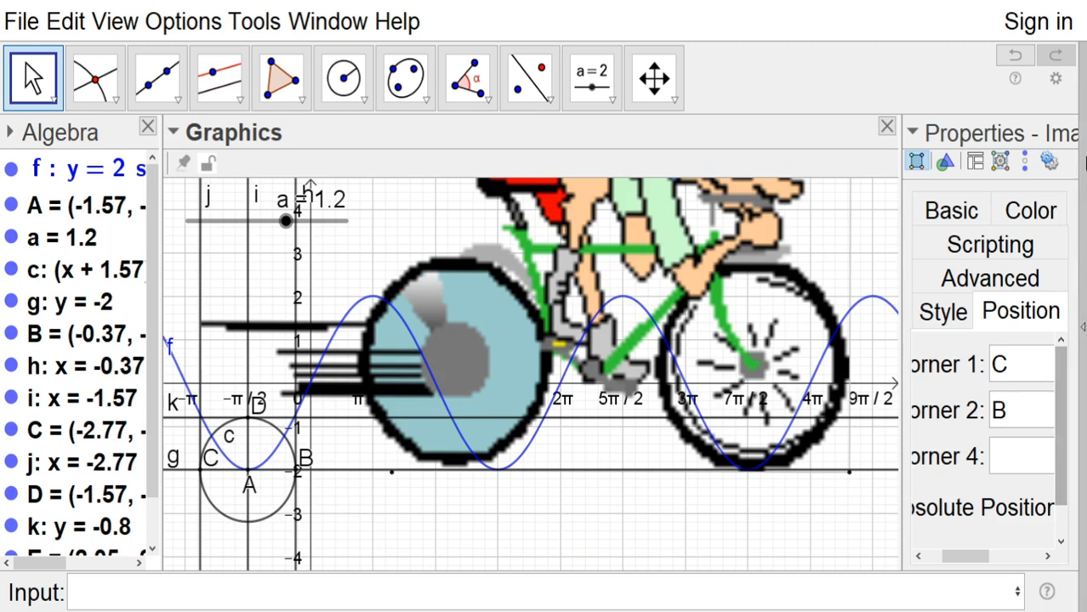
left_click(1068, 128)
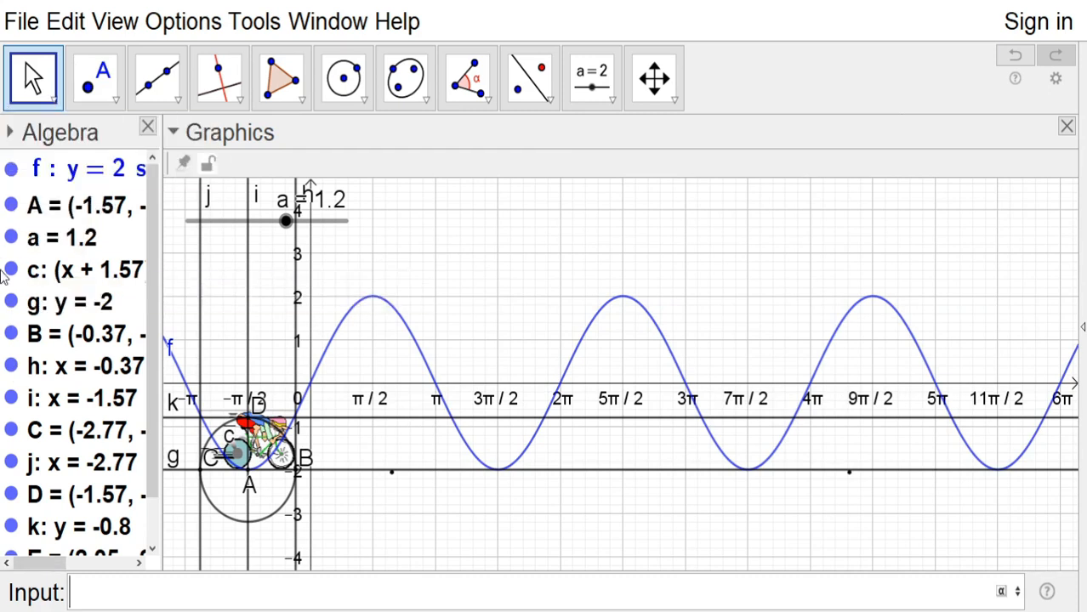
Hide point A, slider a, circle c and tangent line g from the graphics view
left_click(15, 211)
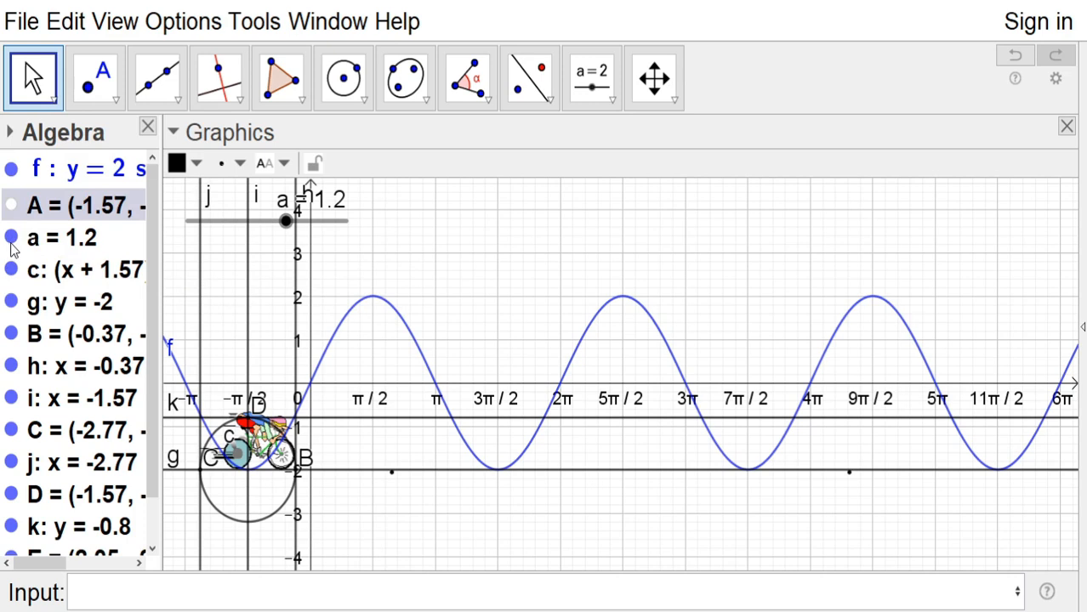
left_click(11, 240)
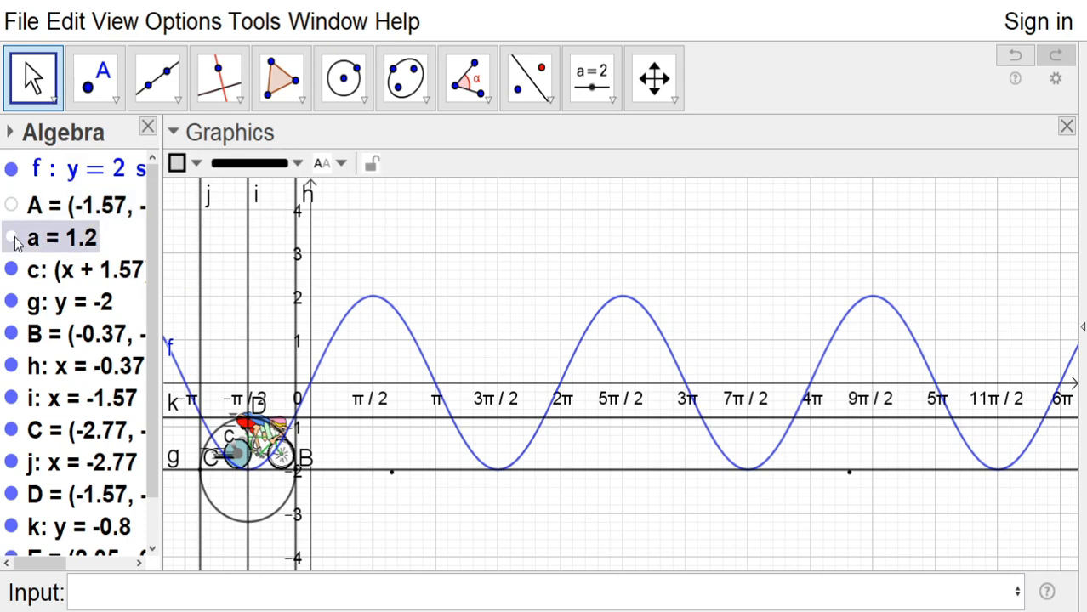
left_click(11, 239)
left_click(11, 240)
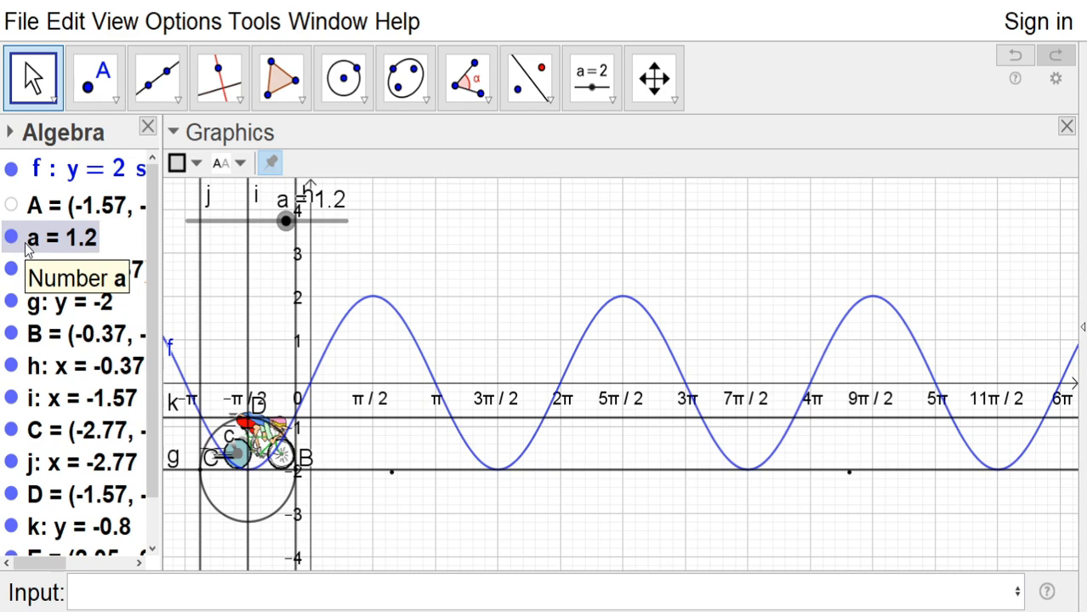
left_click(11, 239)
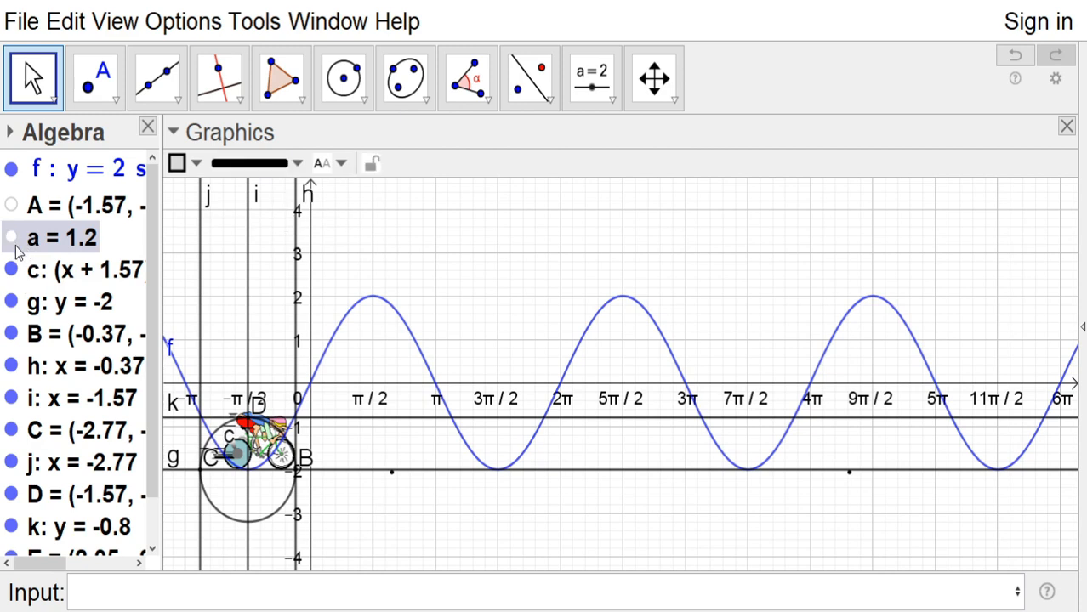
left_click(11, 270)
left_click(11, 302)
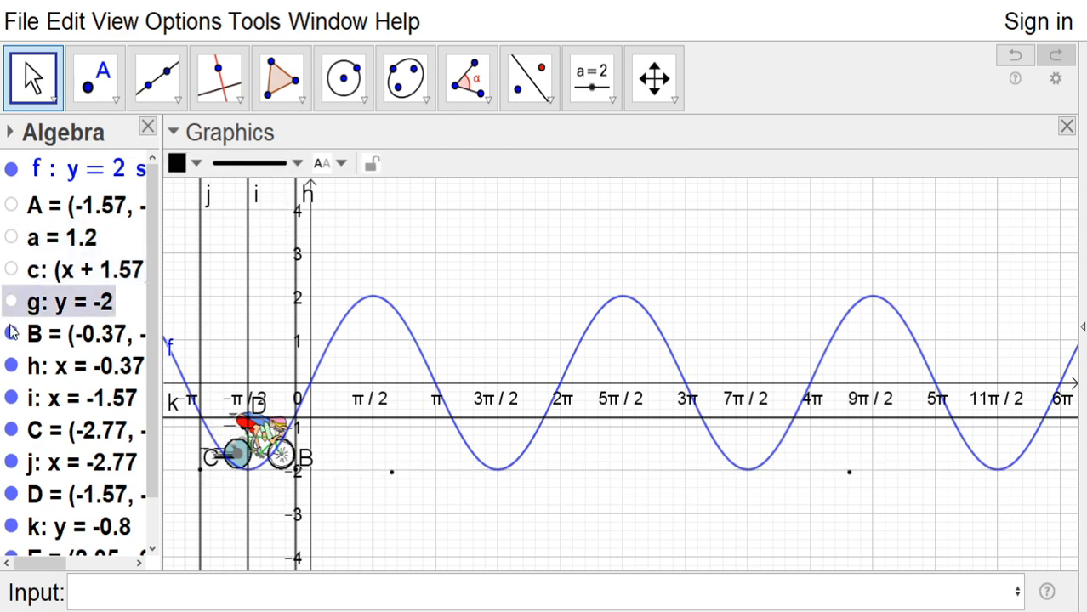
Hide points B, C and D and the construction lines h, i, j and k
left_click(11, 334)
left_click(11, 365)
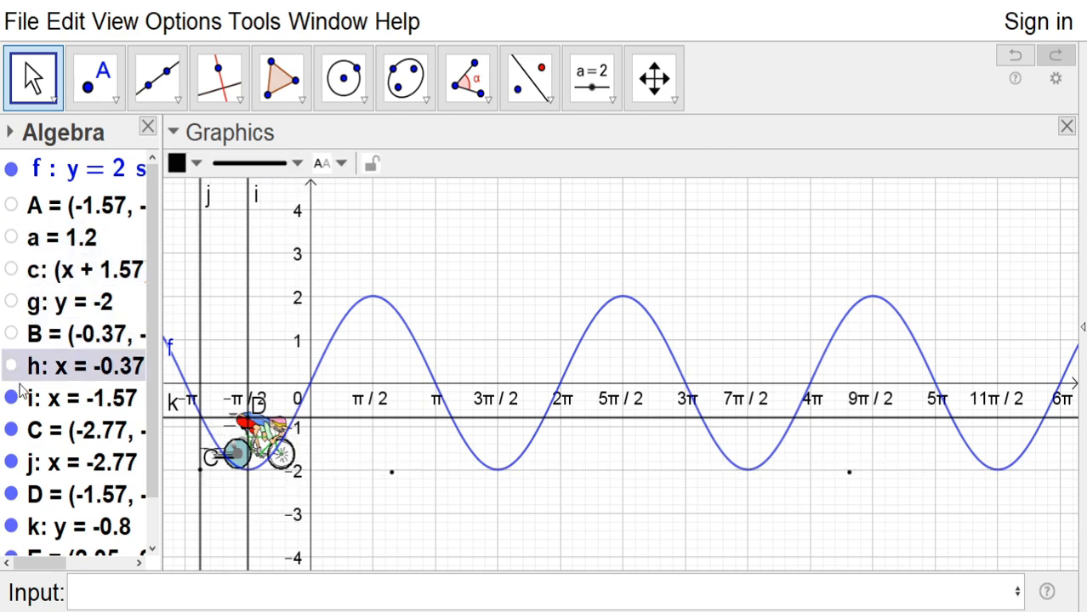
left_click(11, 398)
left_click(16, 436)
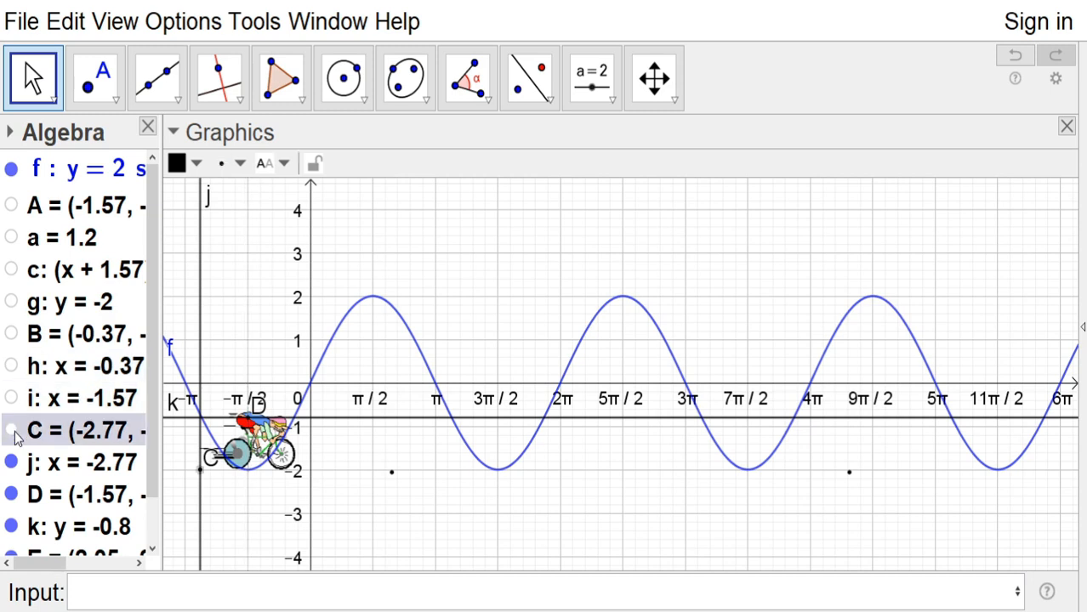
left_click(15, 472)
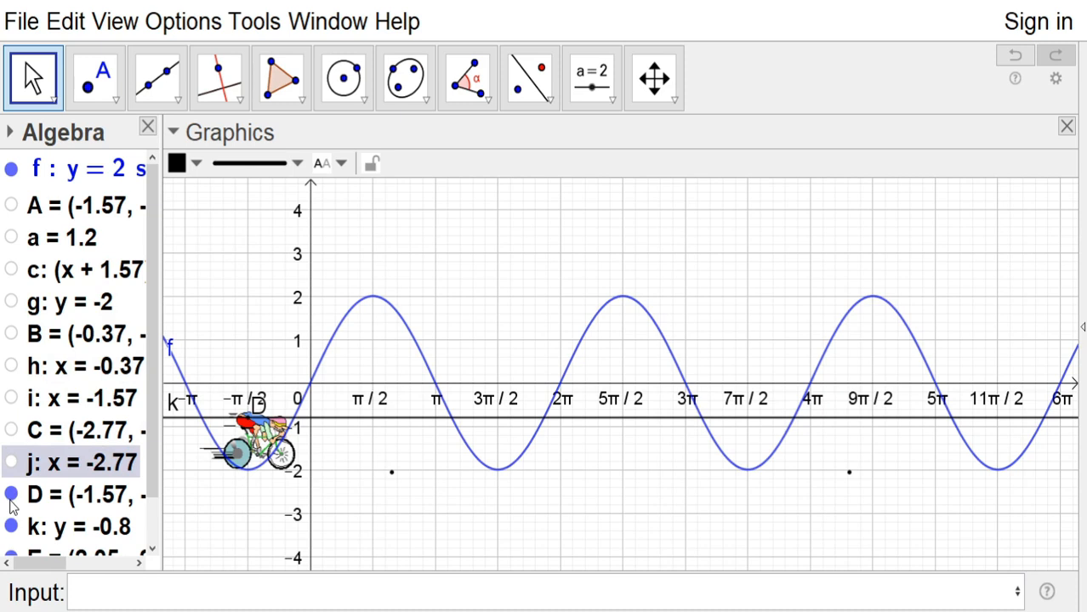
left_click(13, 495)
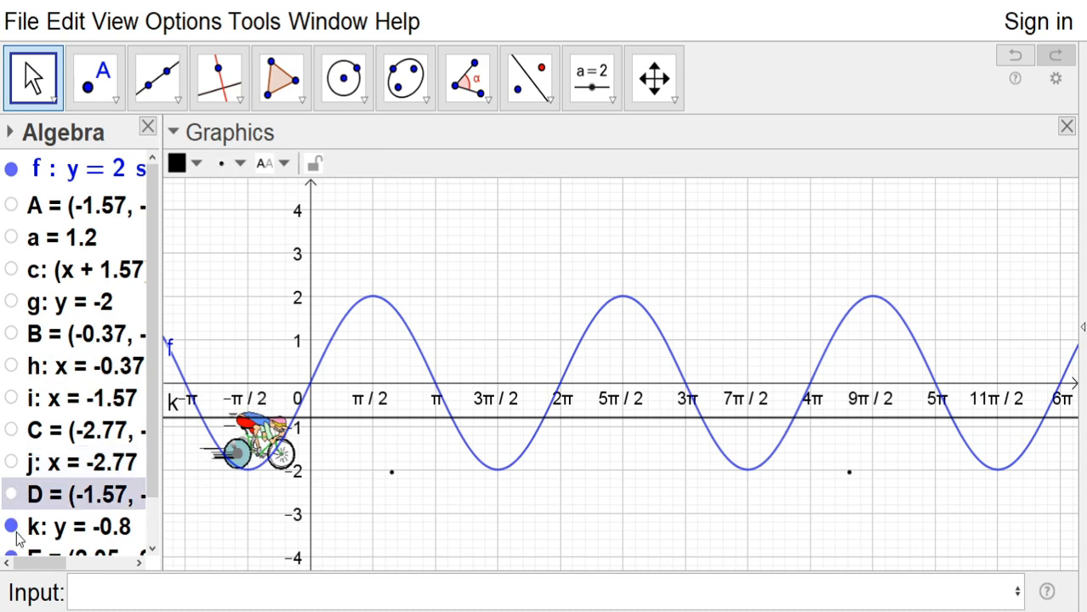
left_click(14, 529)
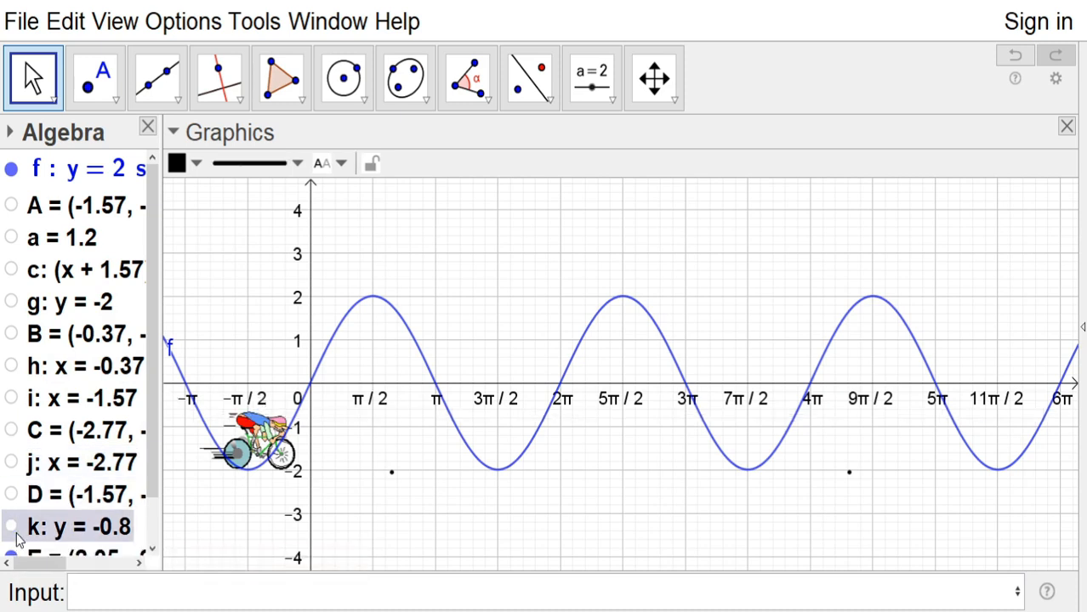
Start animating point A so the cyclist image travels along the sine curve
scroll(17, 535, "down", 2)
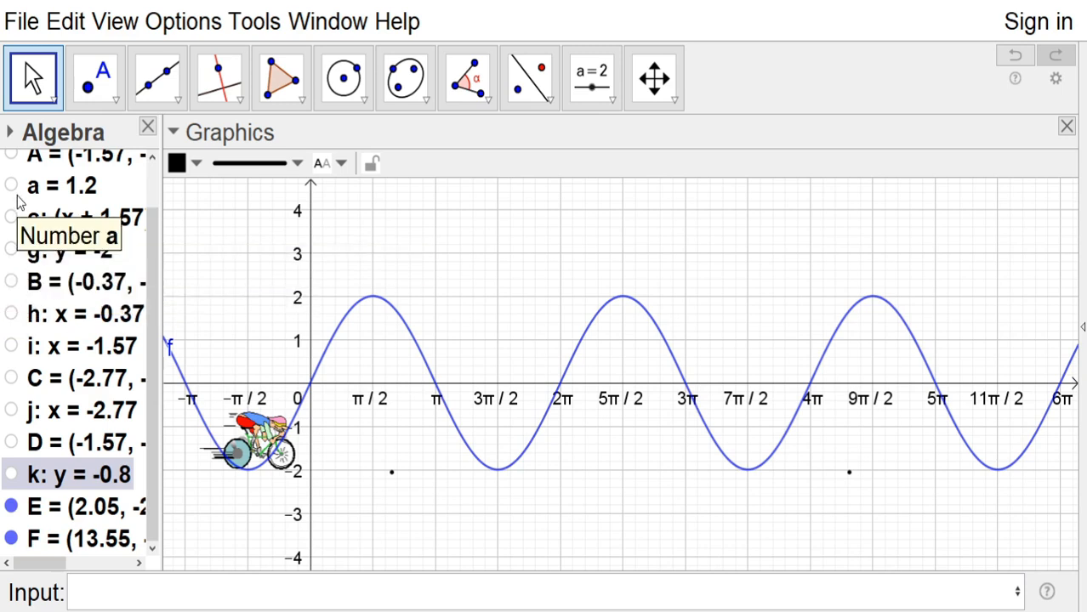
scroll(17, 202, "up", 2)
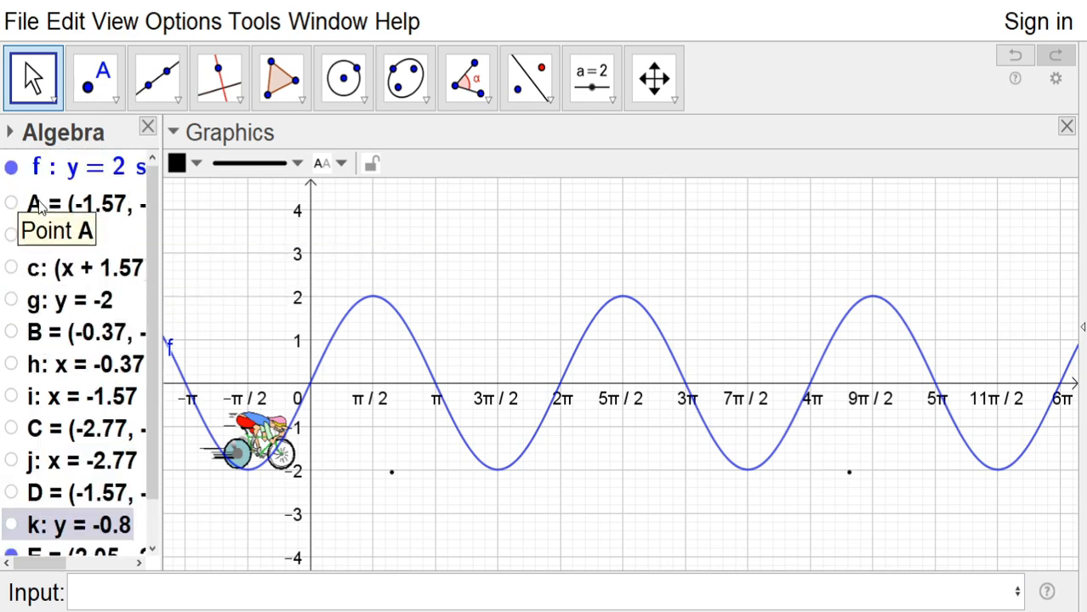
key("Escape")
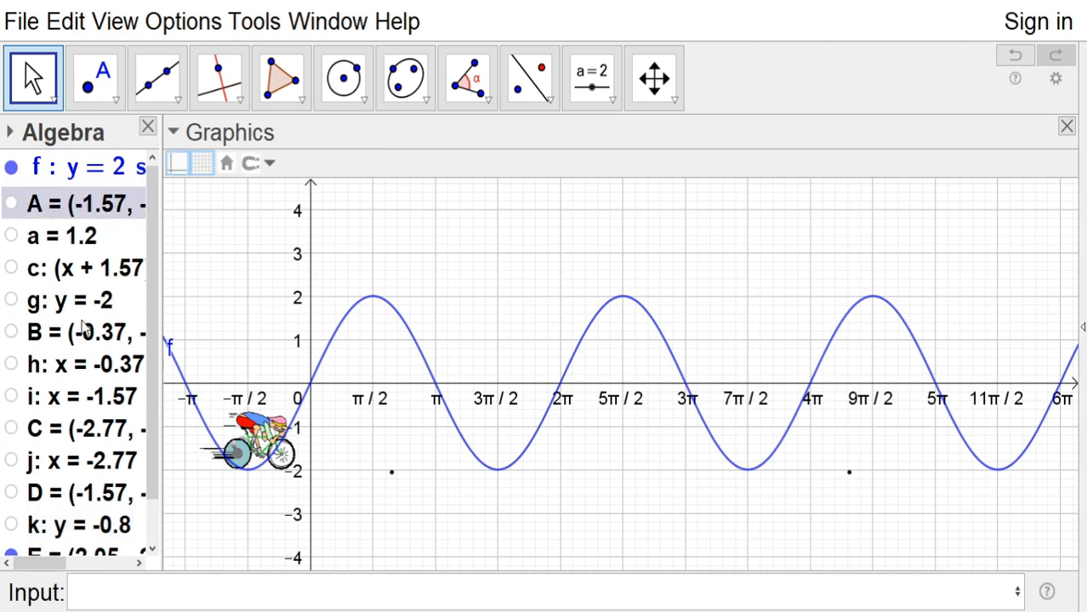
left_click(131, 433)
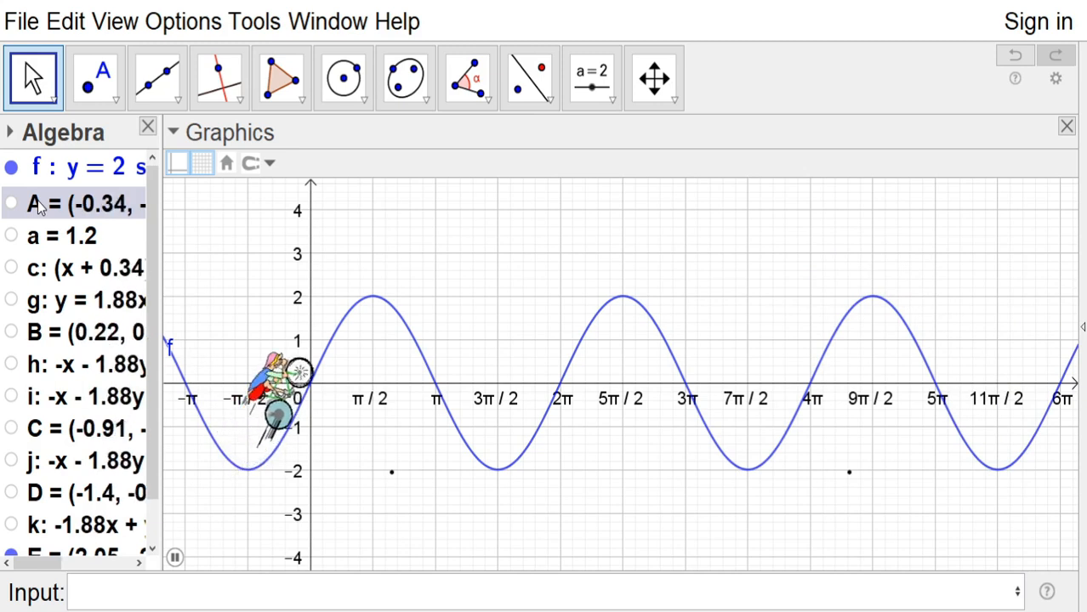
Set point A's animation speed to 2 in its algebra properties and close the properties
left_click(146, 578)
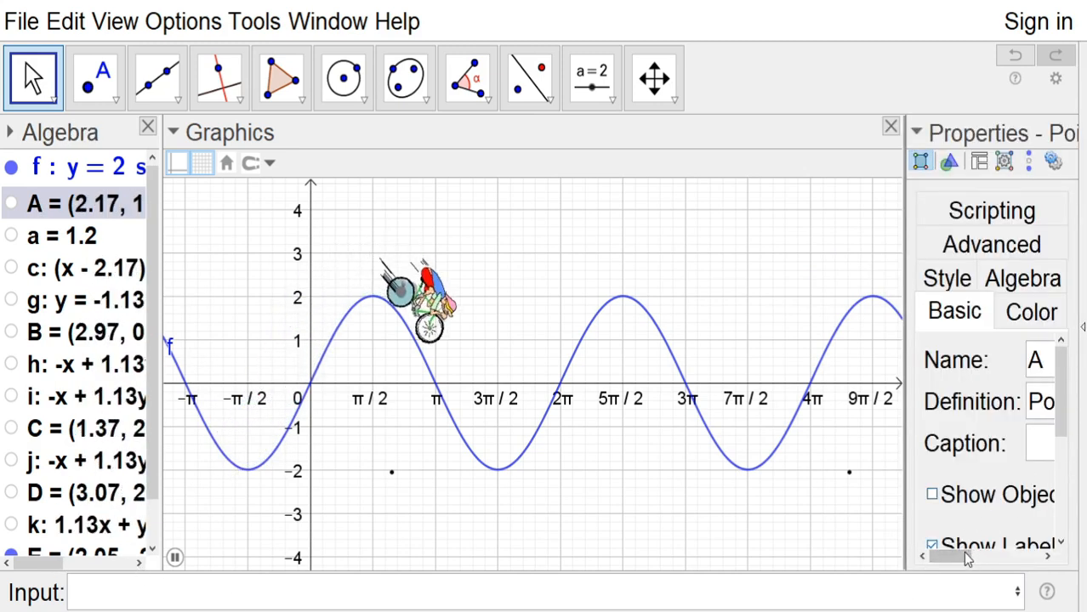
left_click_drag(959, 554, 1003, 556)
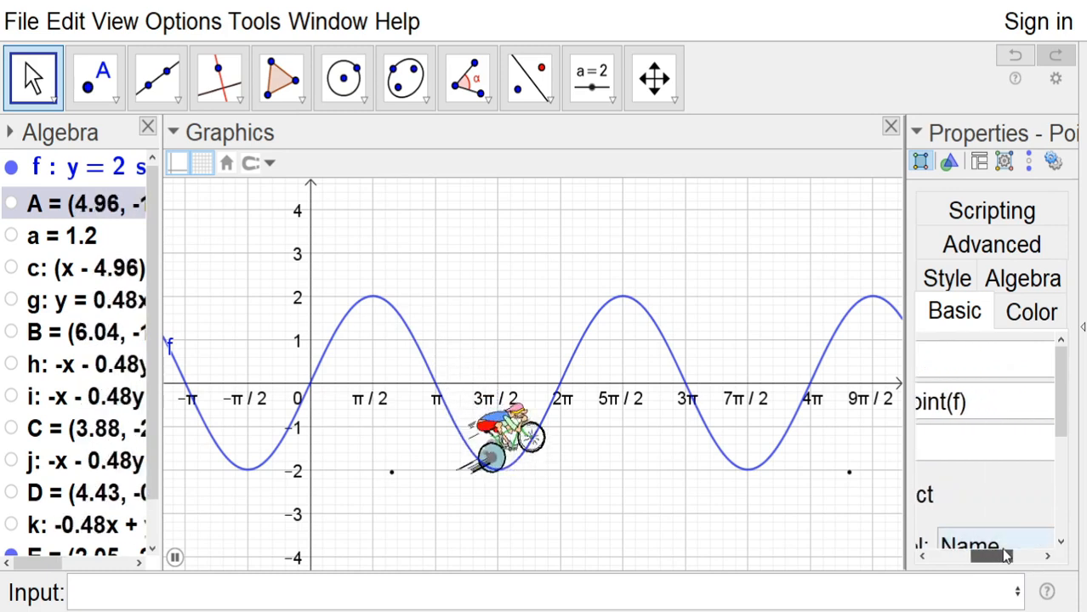
left_click(1021, 290)
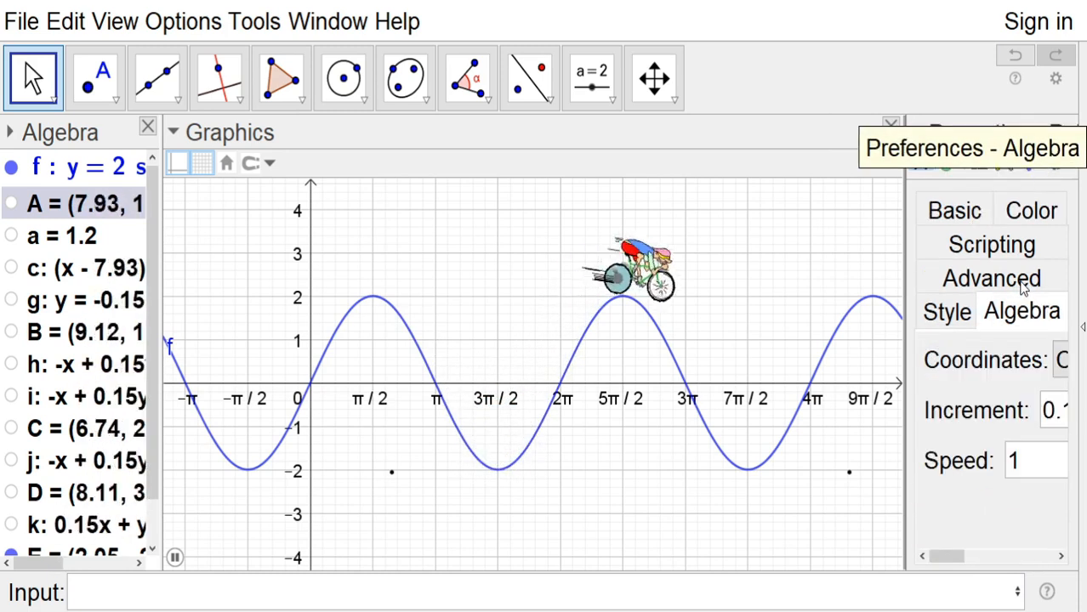
left_click(1035, 448)
key("BackSpace")
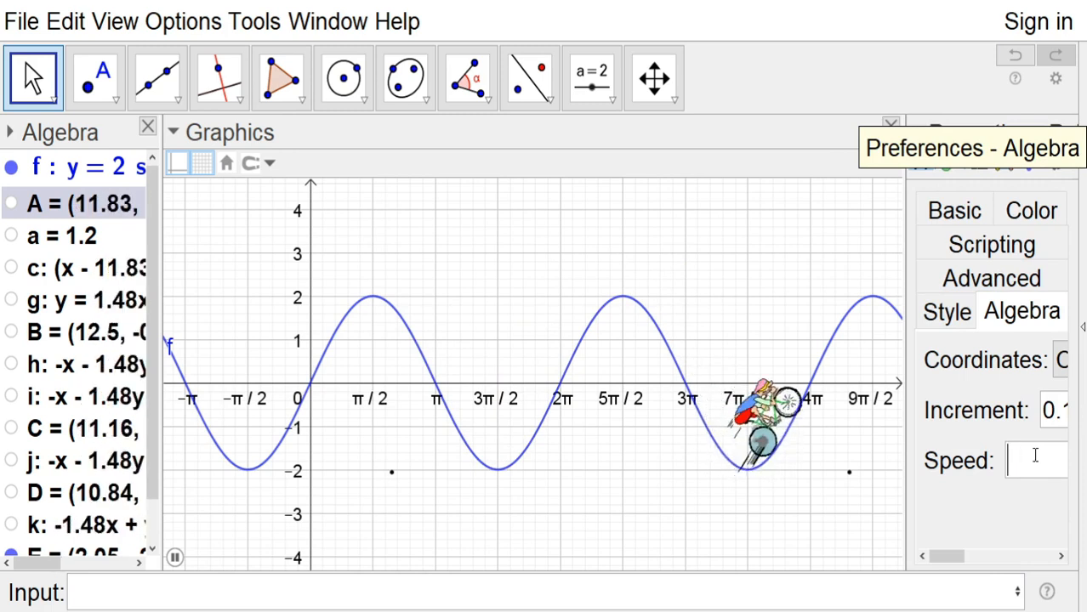
type("2")
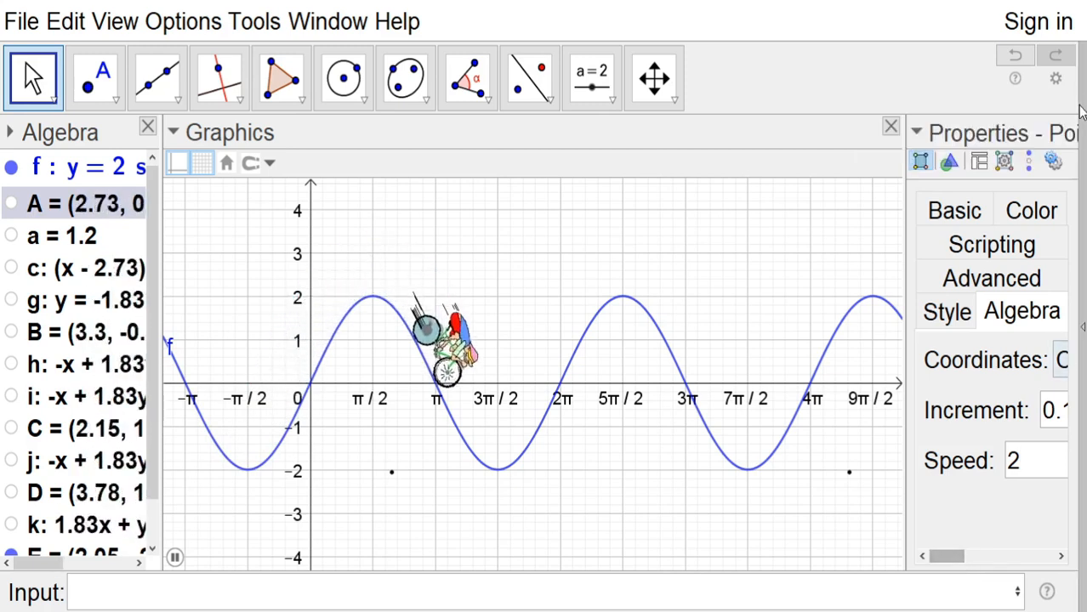
left_click(1066, 128)
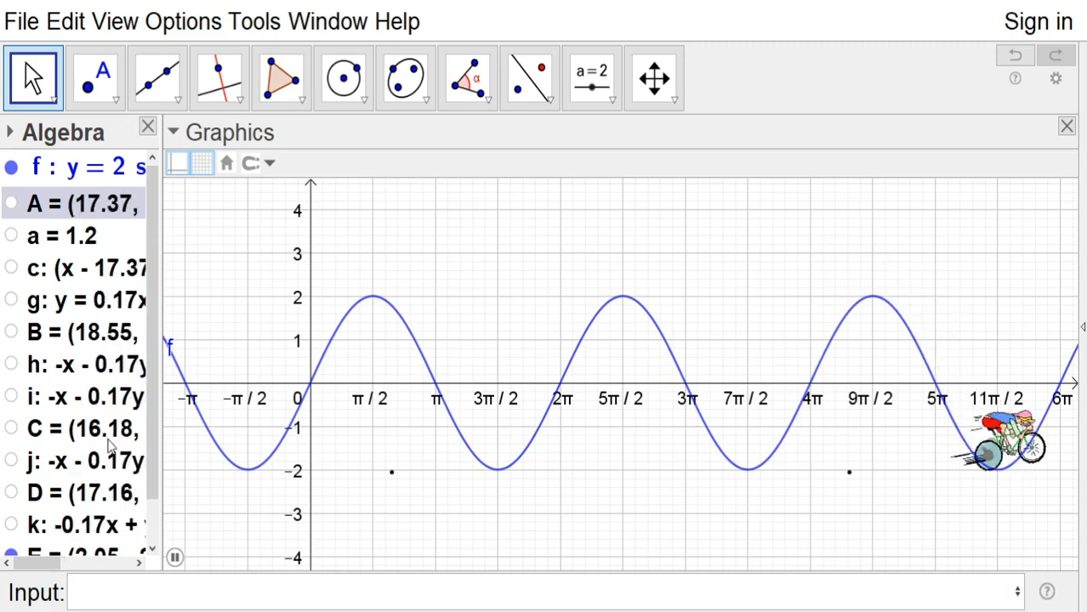
Try the Increasing (Once) repeat mode for point A's animation, set it back to Increasing, and close the properties
key("ctrl+e")
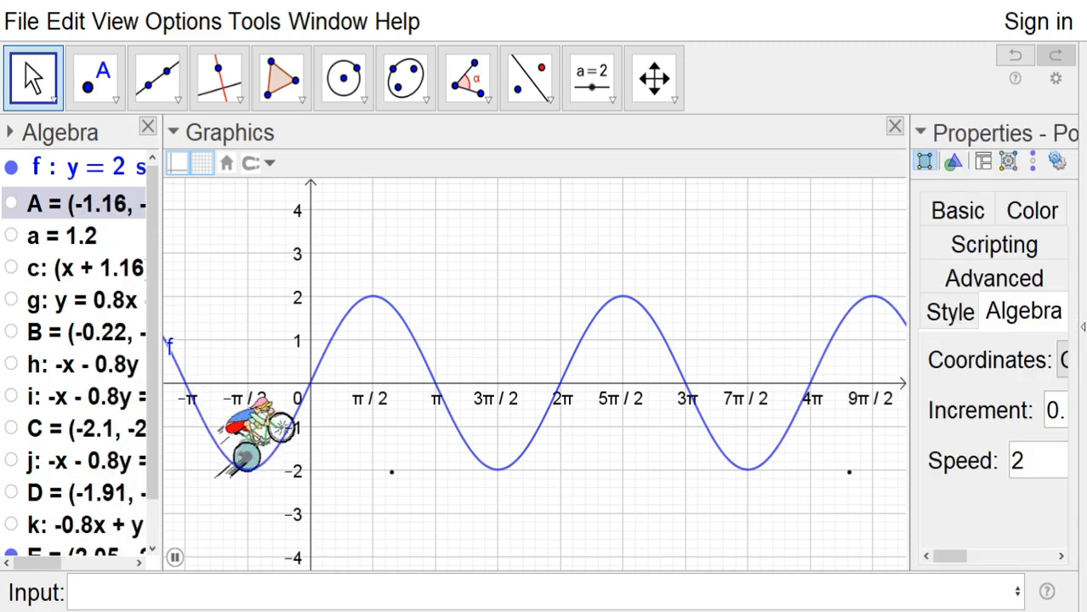
left_click_drag(951, 563, 1027, 561)
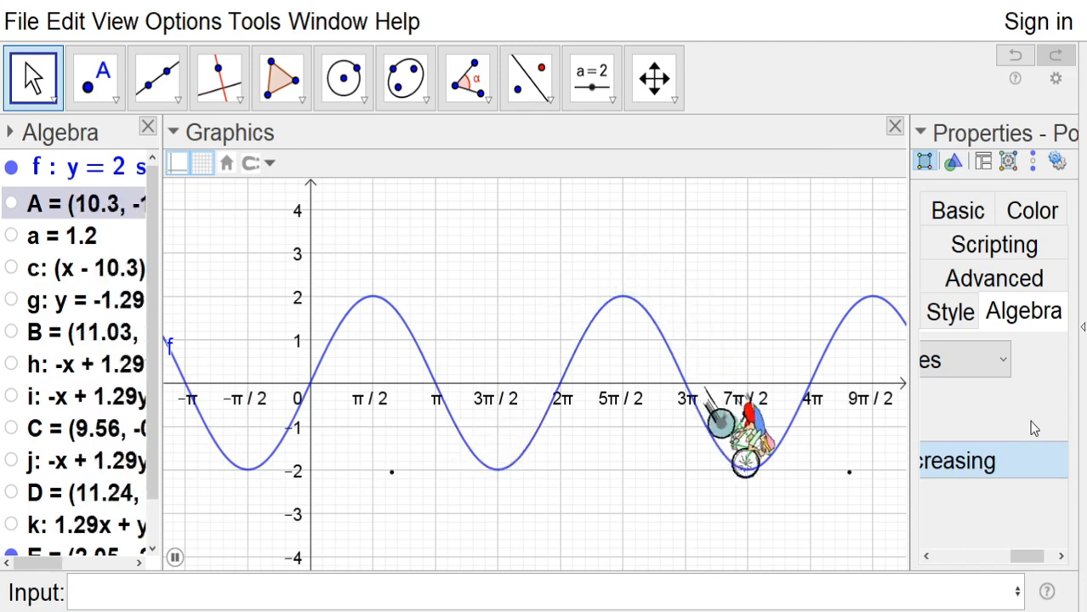
left_click(1033, 428)
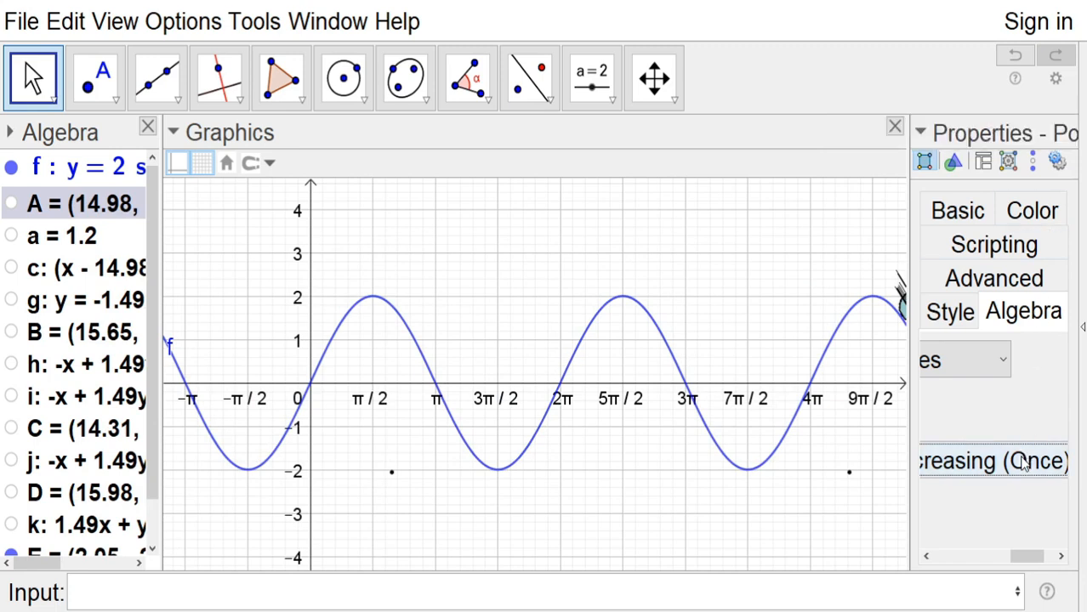
left_click(1001, 353)
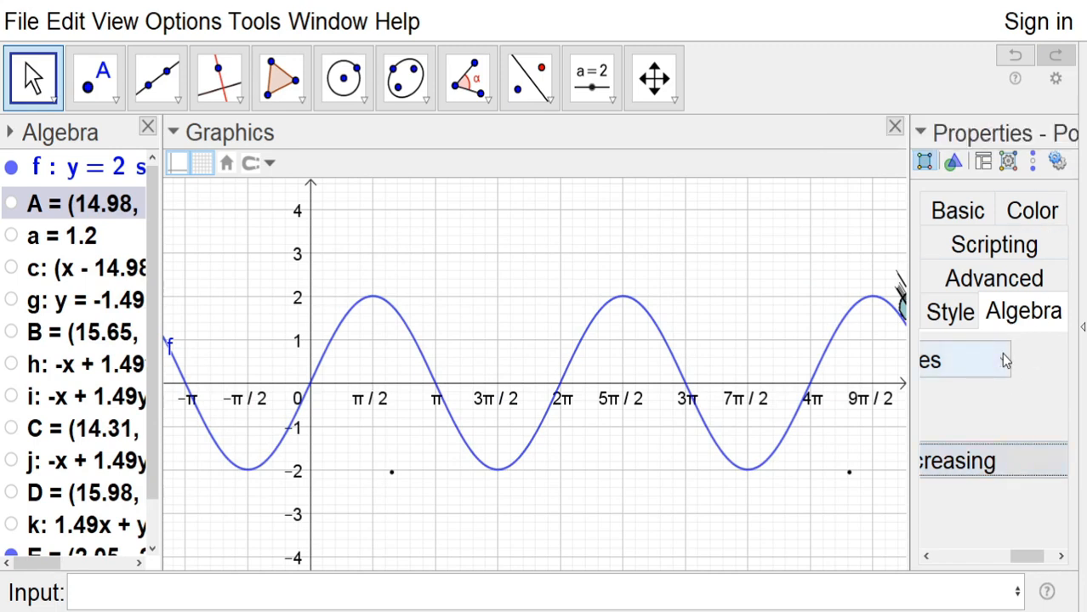
left_click(1067, 127)
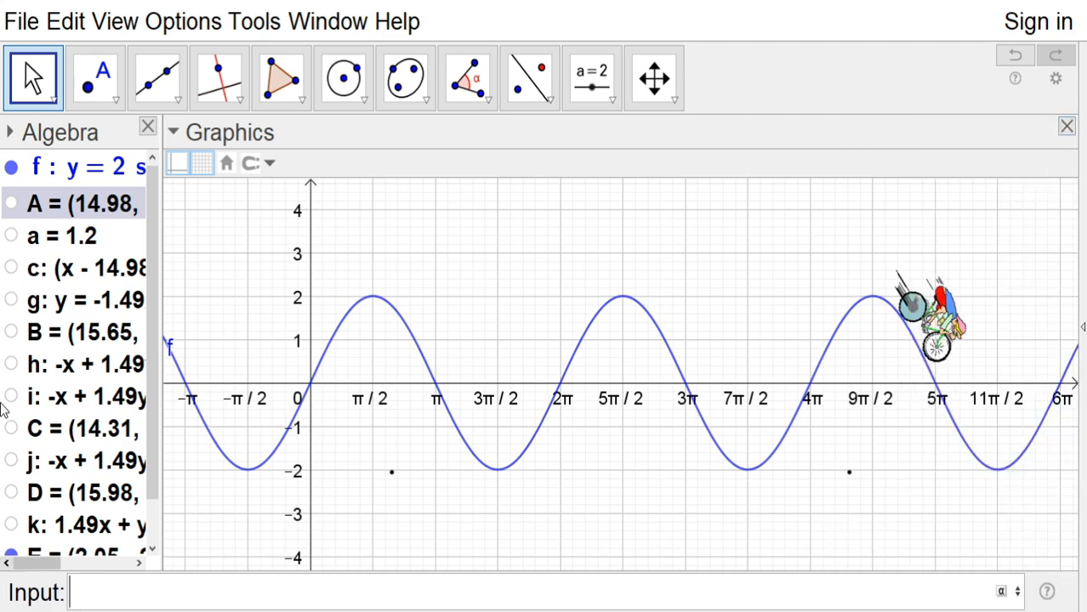